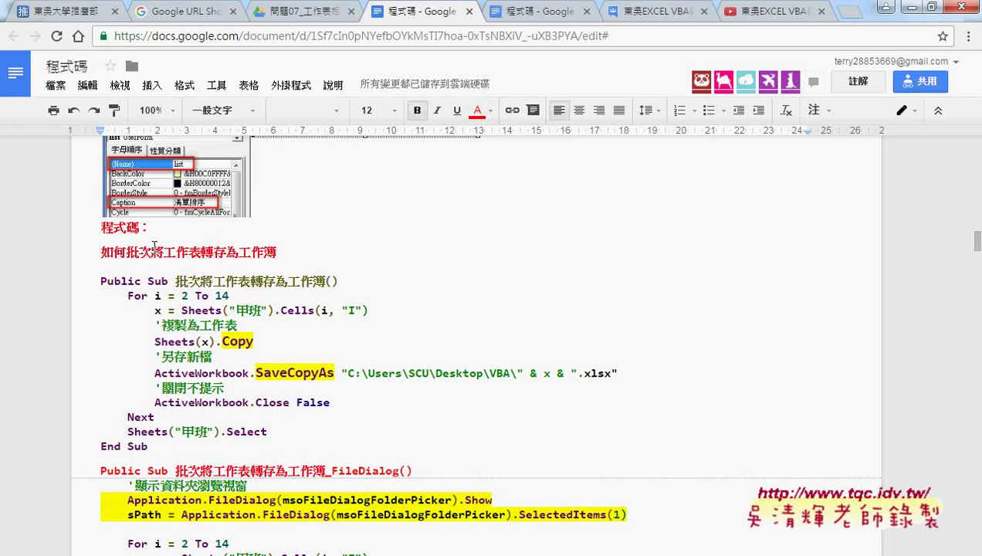
Highlight 工作簿 in the Docs heading, then minimize Chrome to show the 乙班 sheet in Excel.
left_click_drag(163, 251, 276, 252)
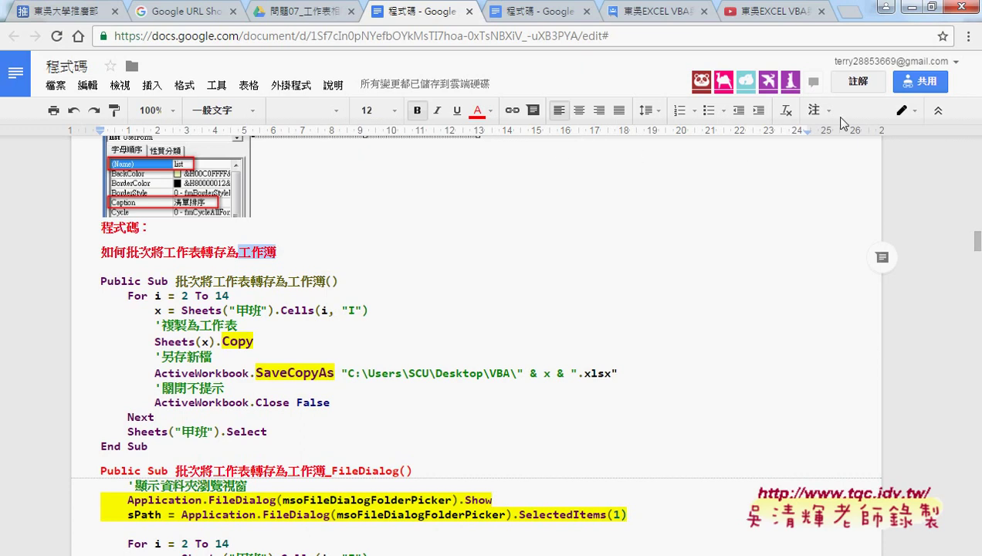
left_click(909, 11)
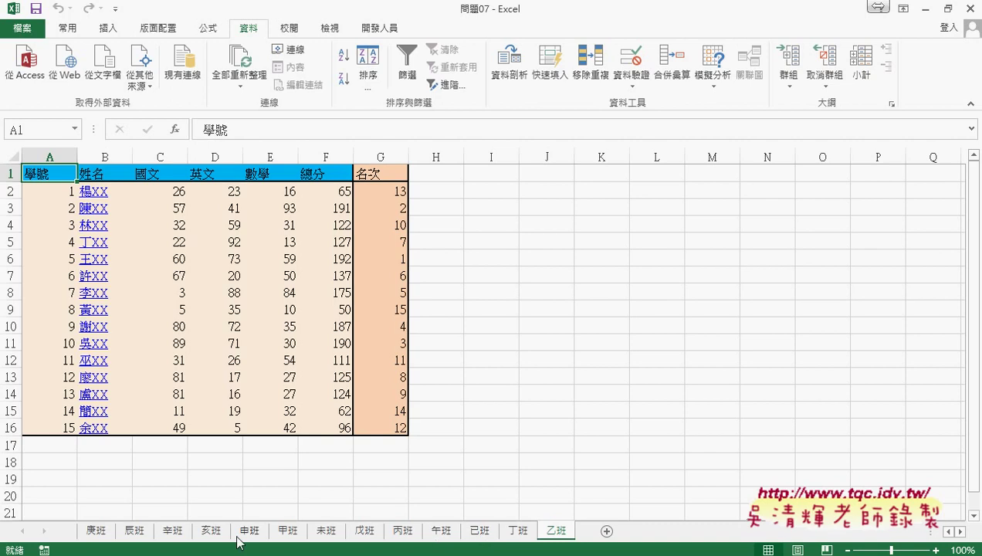
Review the 甲班 sheet's class-name list in I2:I14, then minimize Excel.
left_click(287, 533)
left_click_drag(485, 190, 489, 394)
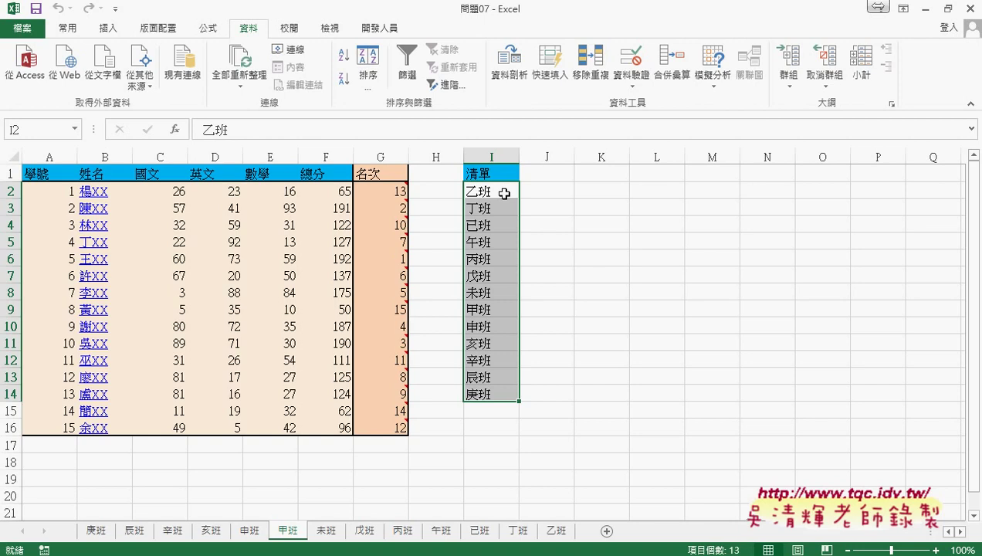
left_click(498, 192)
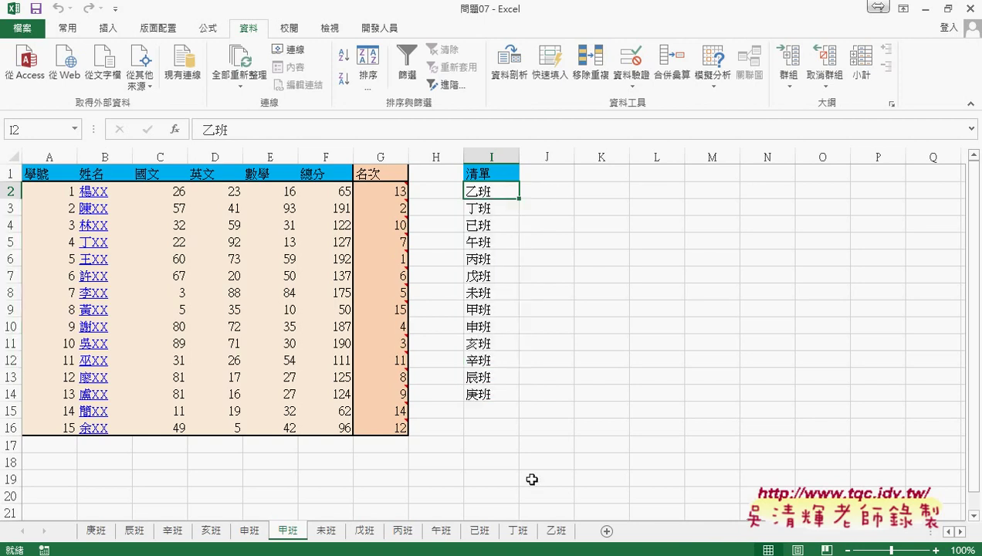
left_click(930, 13)
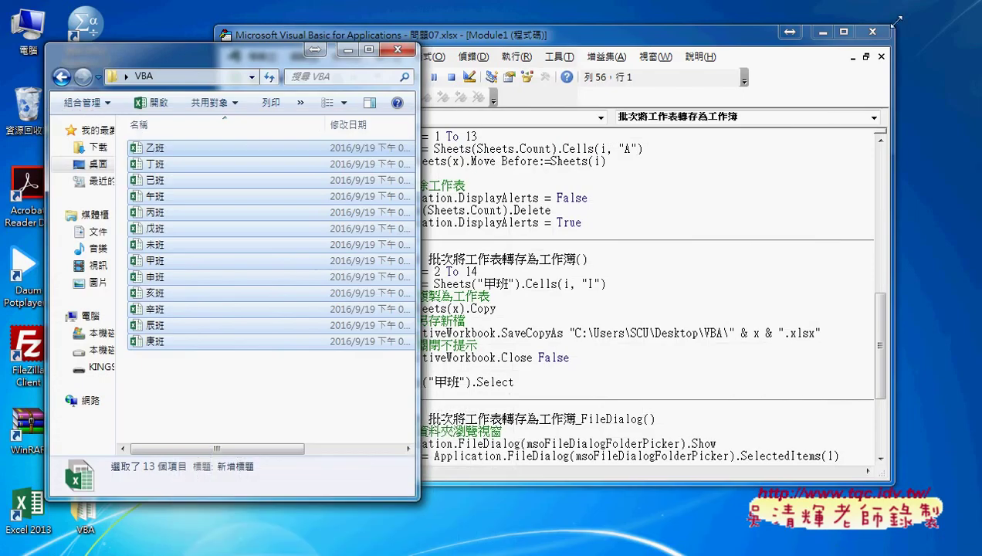
Delete all 13 class workbooks from the desktop VBA folder.
left_click(823, 35)
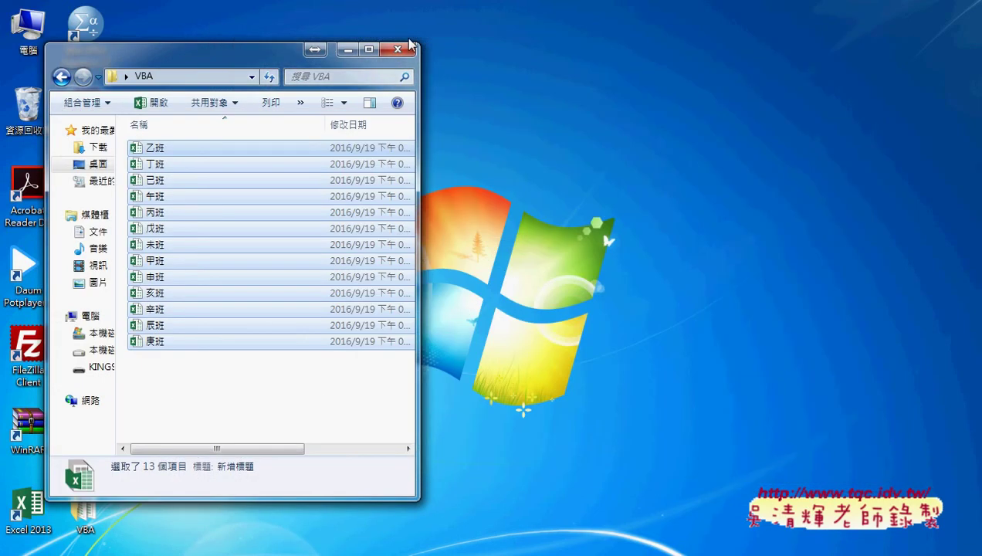
left_click_drag(226, 61, 409, 47)
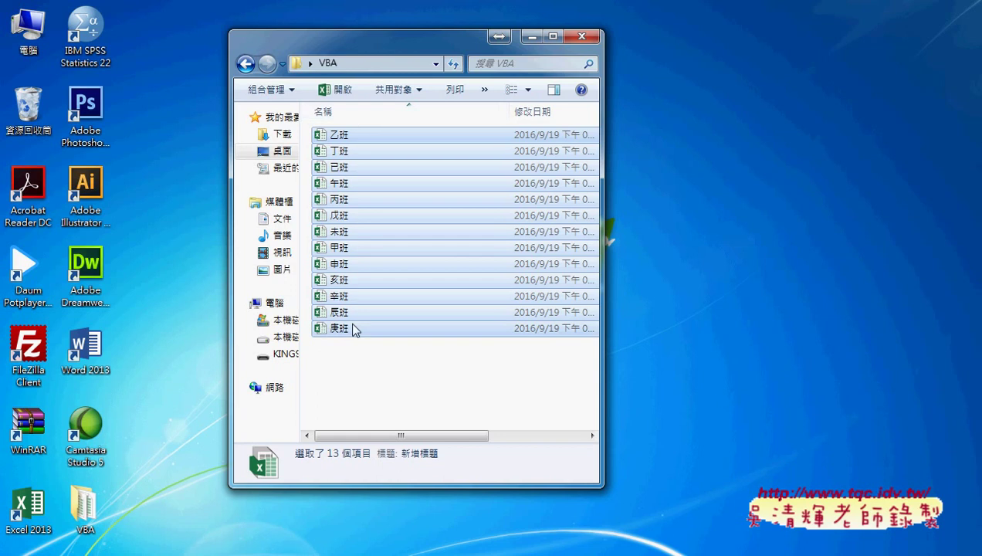
left_click(579, 39)
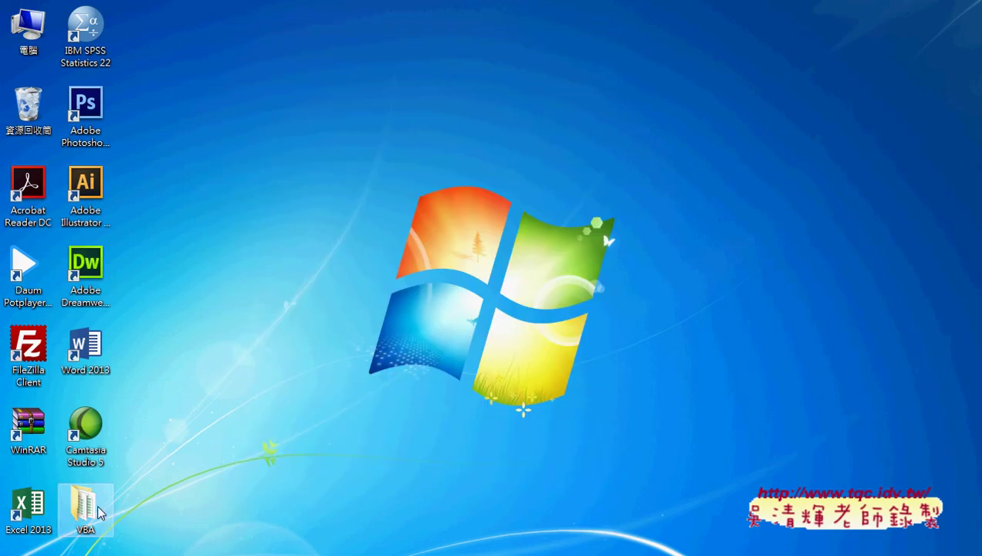
double_click(84, 509)
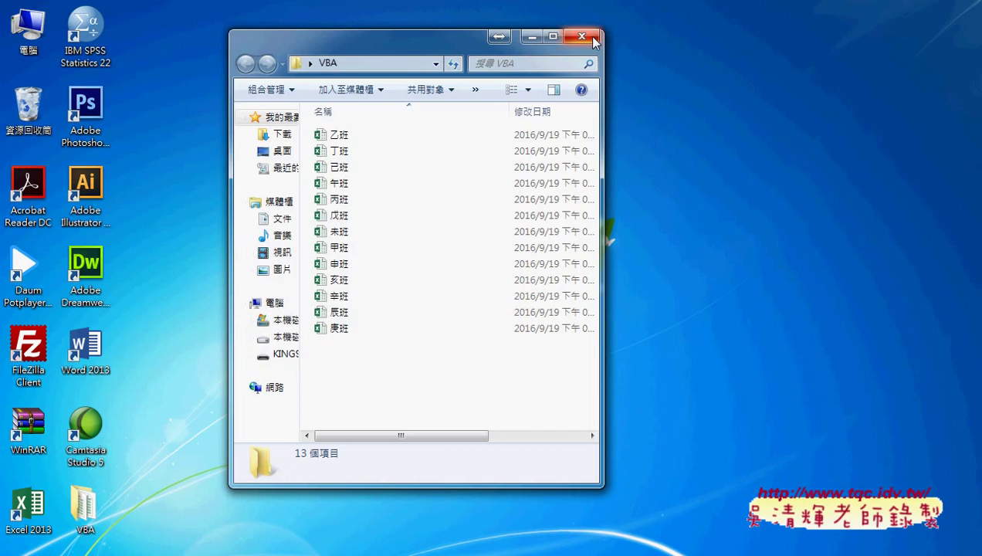
left_click(592, 37)
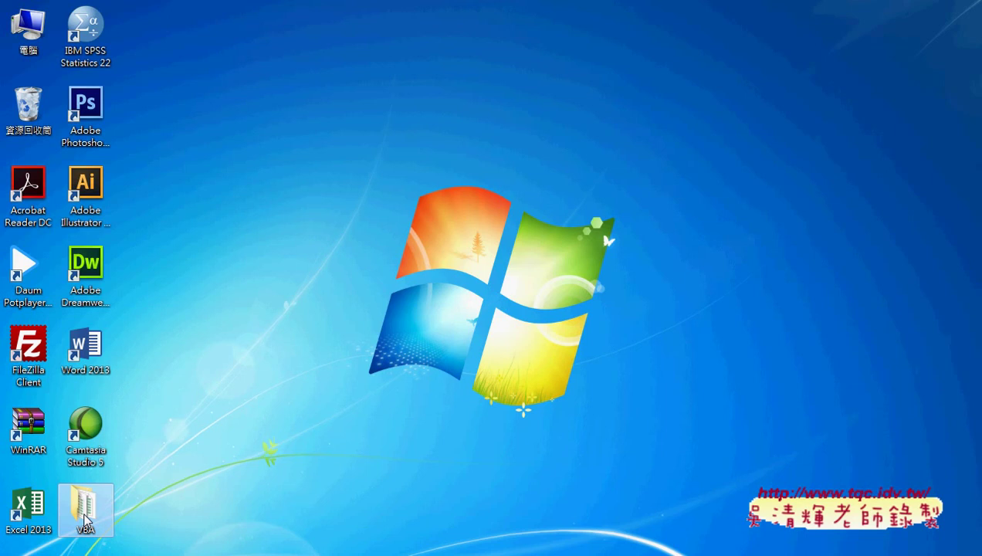
double_click(84, 513)
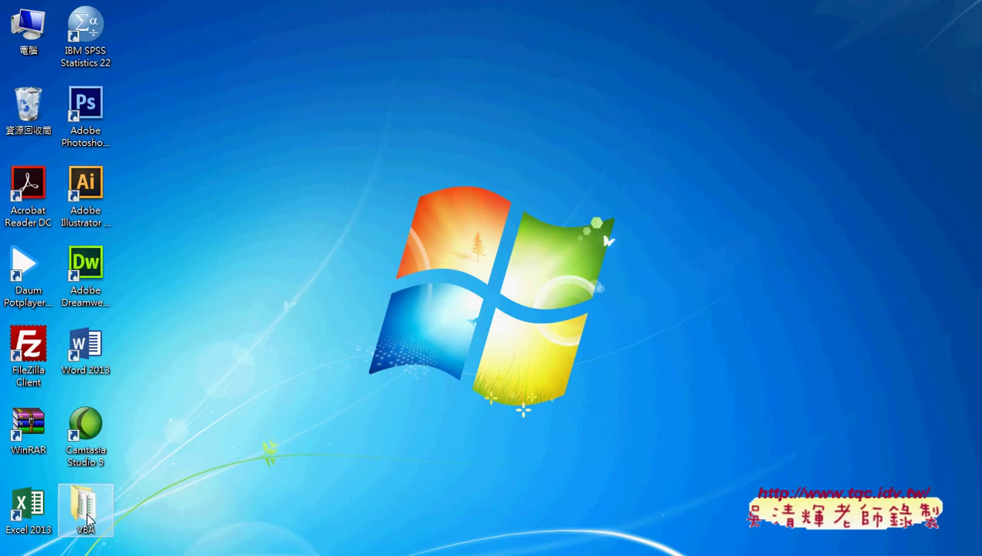
left_click_drag(378, 386, 318, 116)
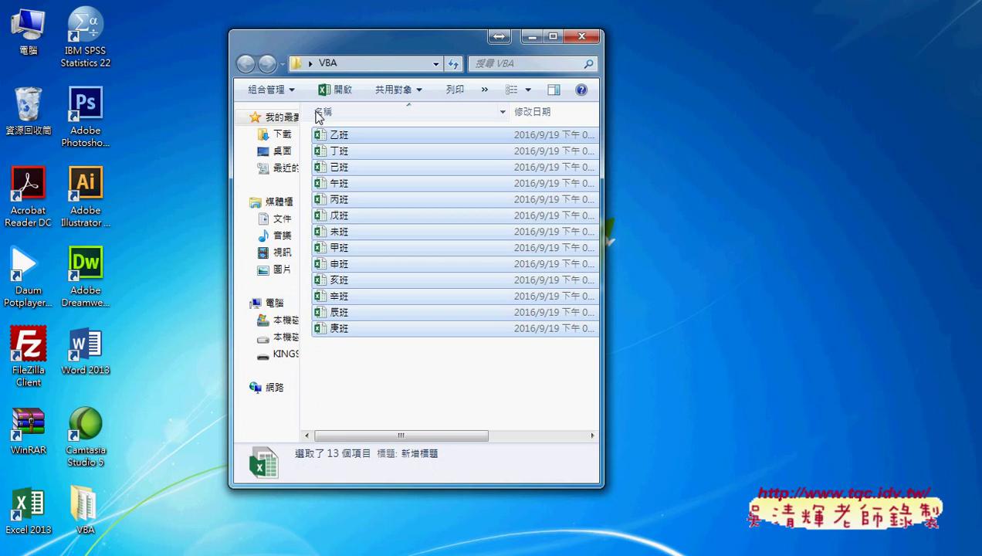
key("Delete")
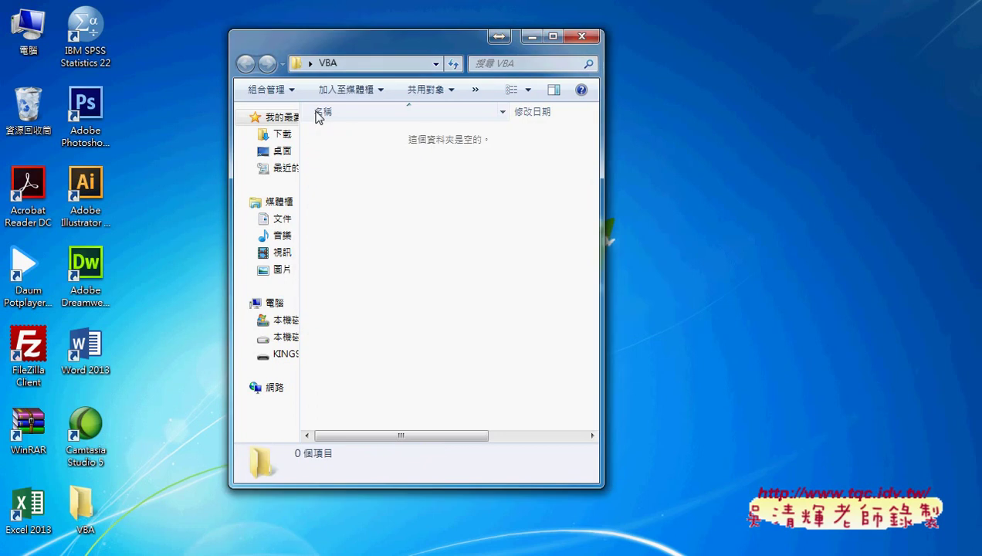
left_click(579, 36)
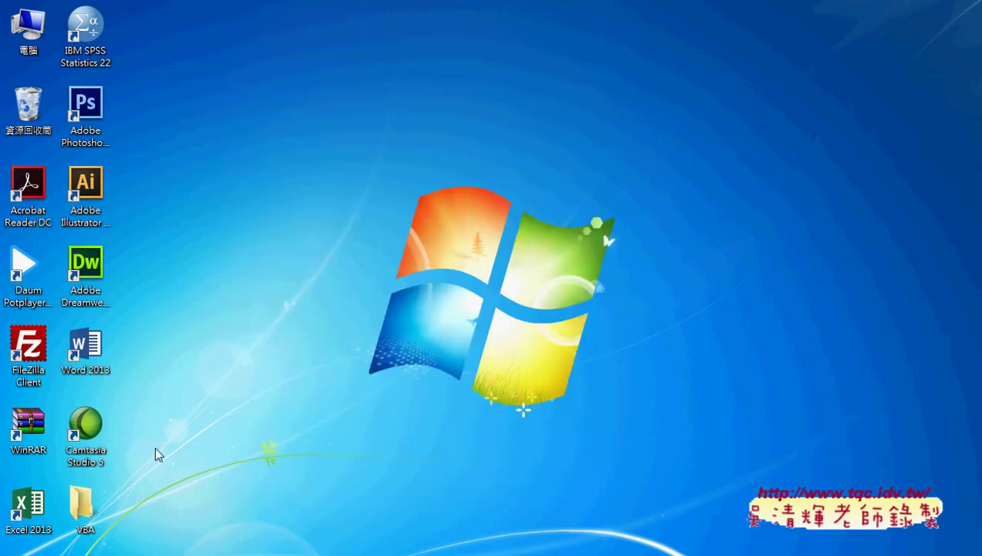
Delete the VBA folder itself to the Recycle Bin and restore the VBA editor.
right_click(87, 509)
left_click(147, 457)
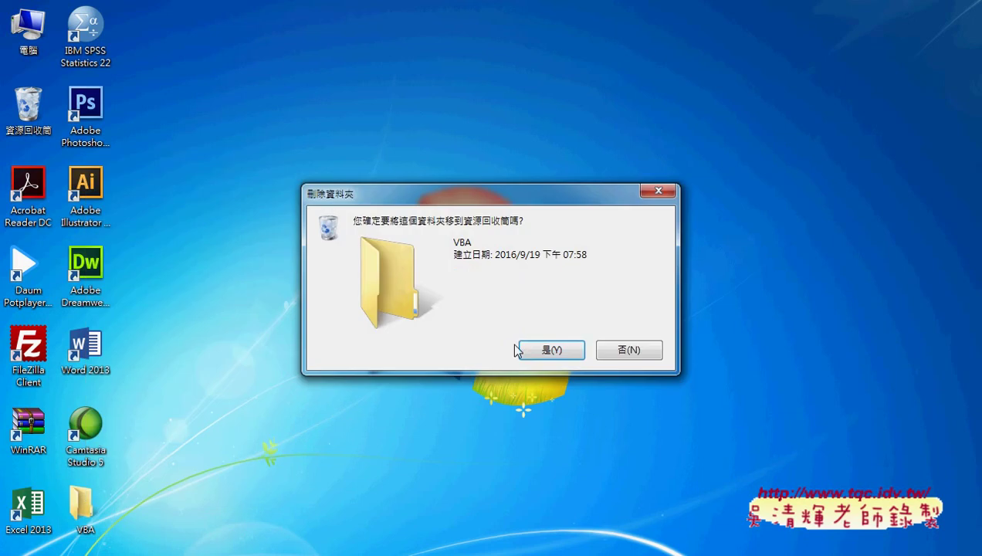
left_click(537, 351)
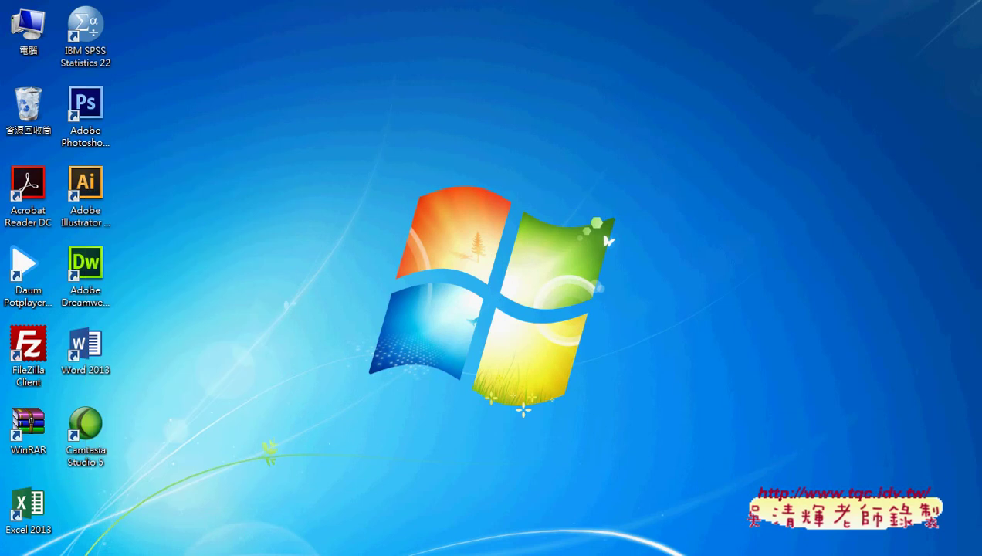
left_click(349, 522)
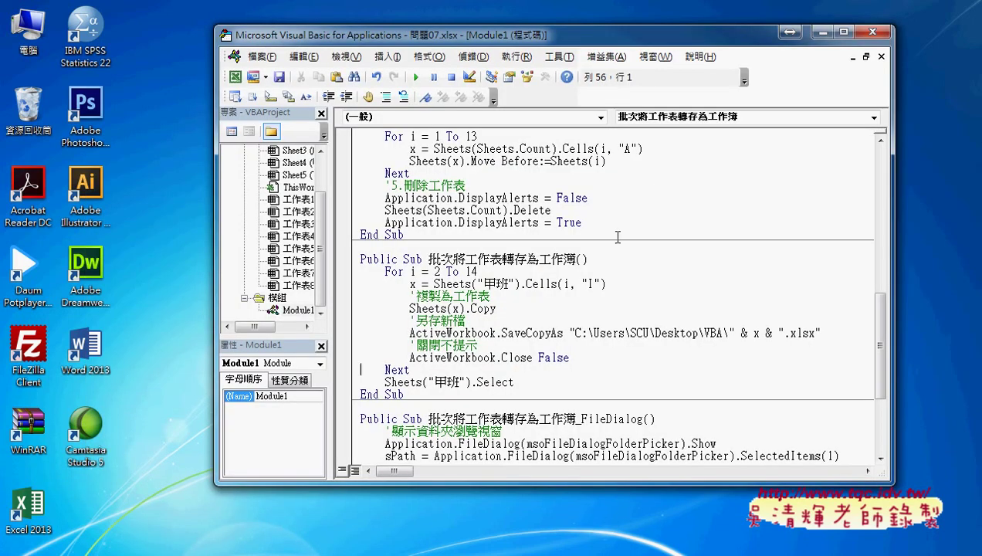
Run the batch-save macro, debug the 1004 error at the SaveCopyAs line, and hide the new workbook.
left_click_drag(616, 35, 690, 21)
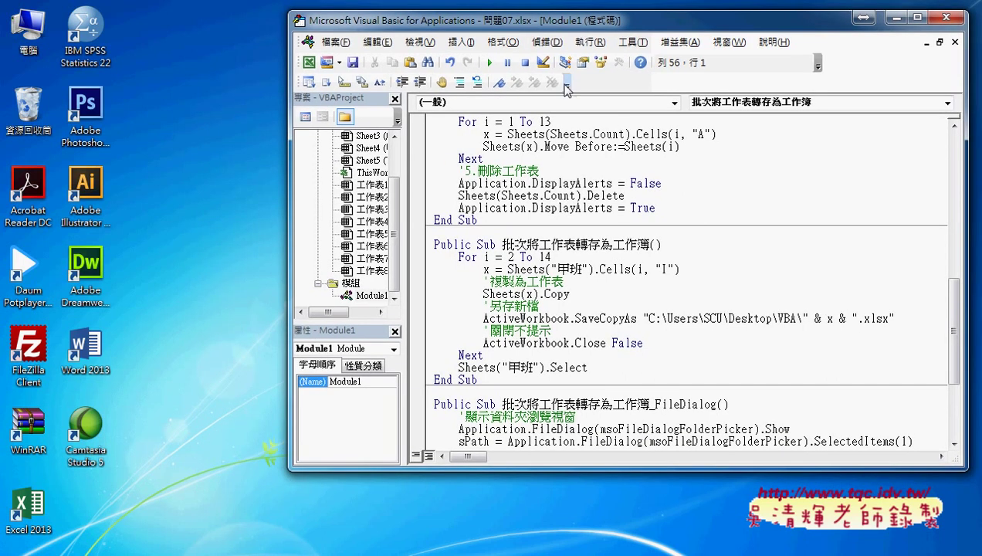
left_click(489, 64)
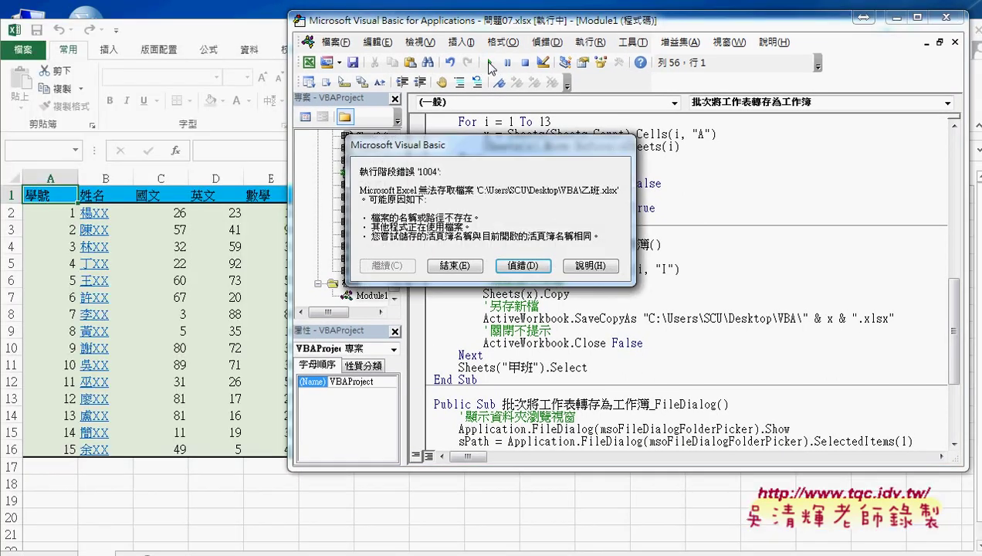
left_click(521, 265)
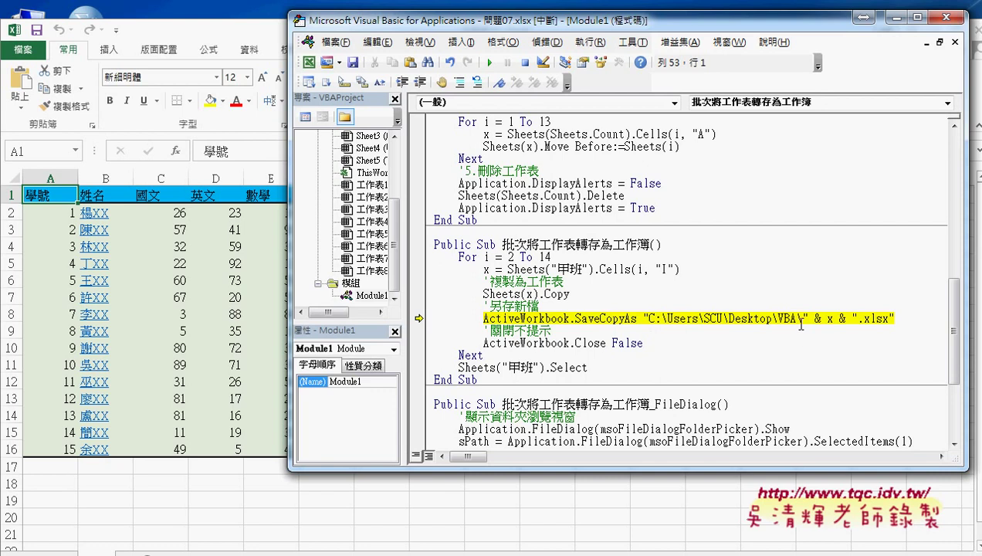
left_click_drag(776, 318, 798, 318)
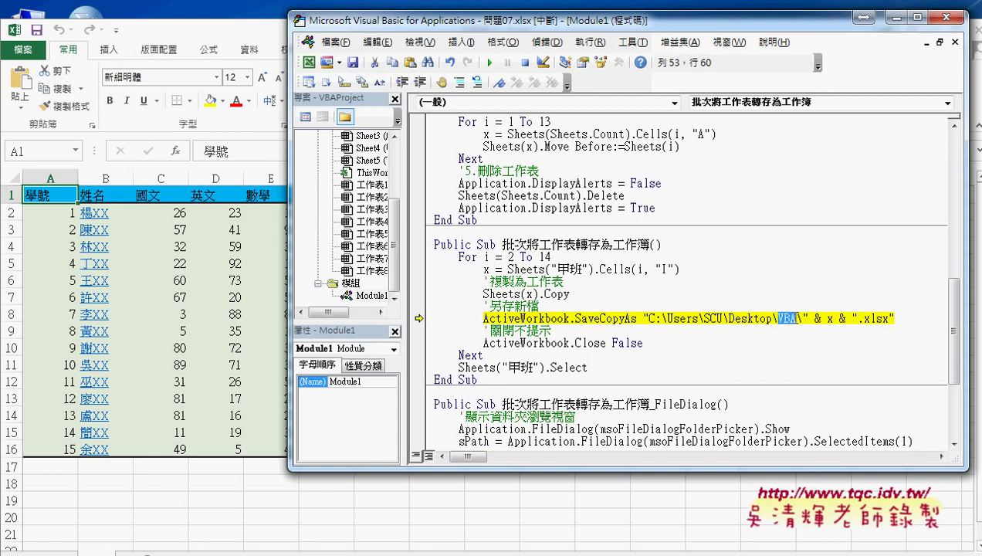
left_click(485, 61)
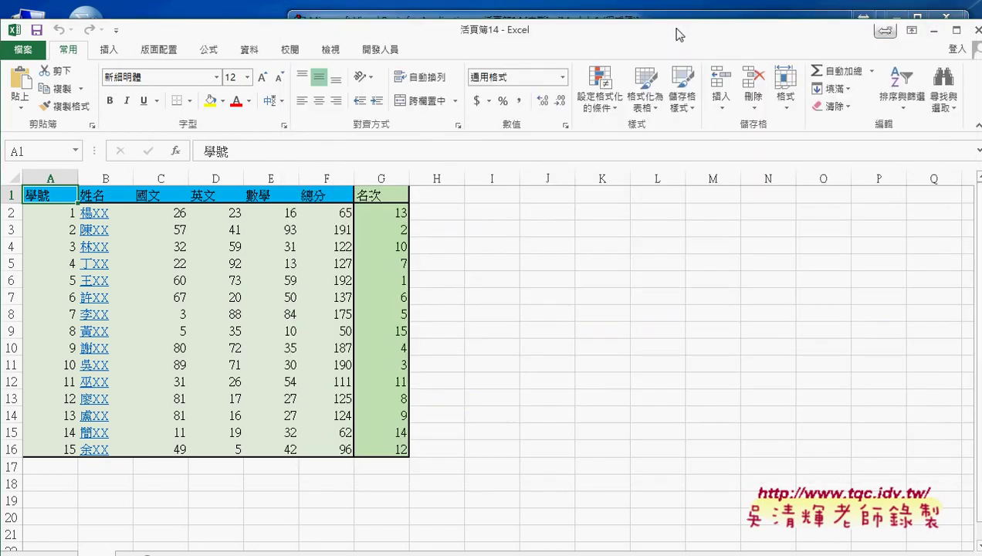
left_click(932, 30)
Create a new folder on the desktop named VBA.
right_click(98, 503)
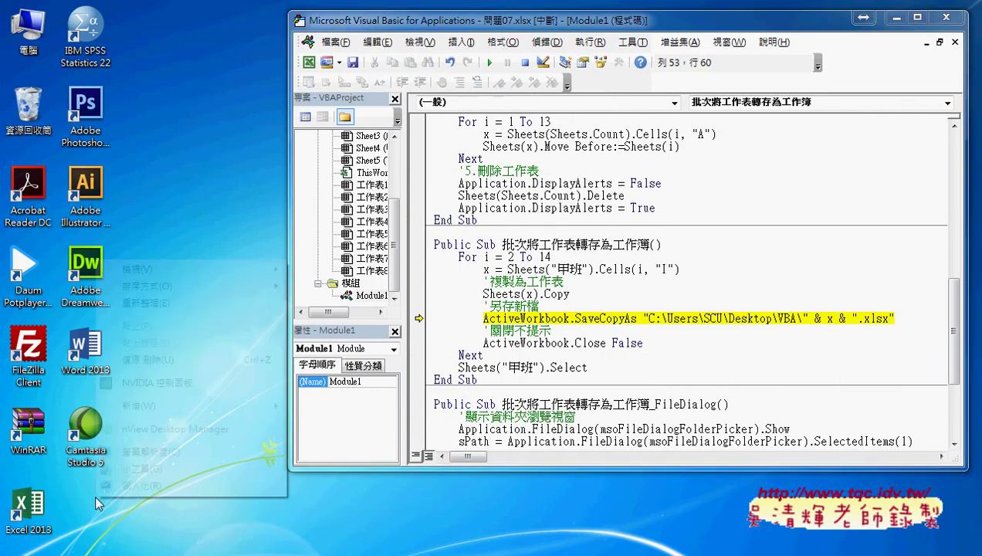
mouse_move(272, 405)
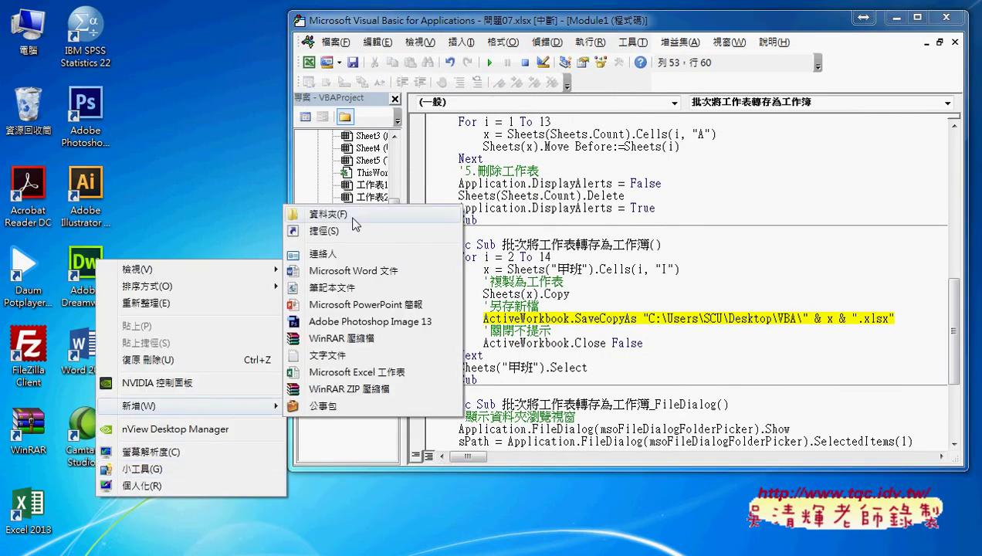
left_click(355, 223)
type("VBA")
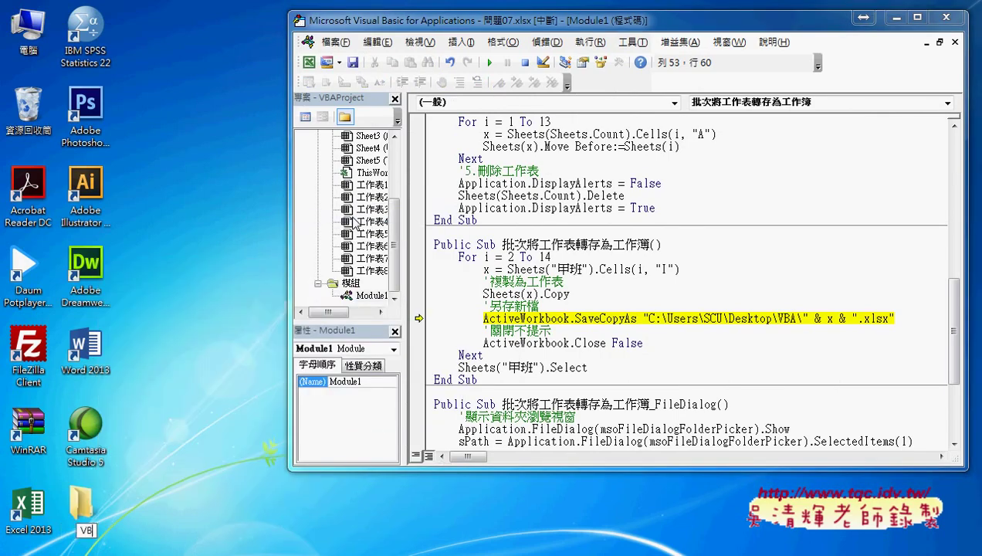
key("Return")
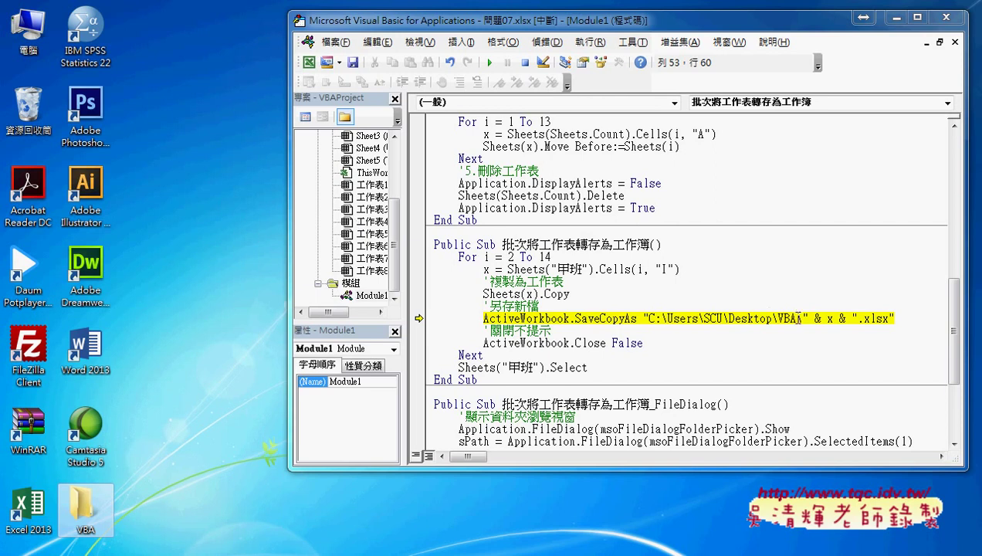
Copy the new VBA folder's path, C:\Users\SCU\Desktop\VBA, into the SaveCopyAs line.
double_click(83, 501)
left_click_drag(358, 38, 199, 38)
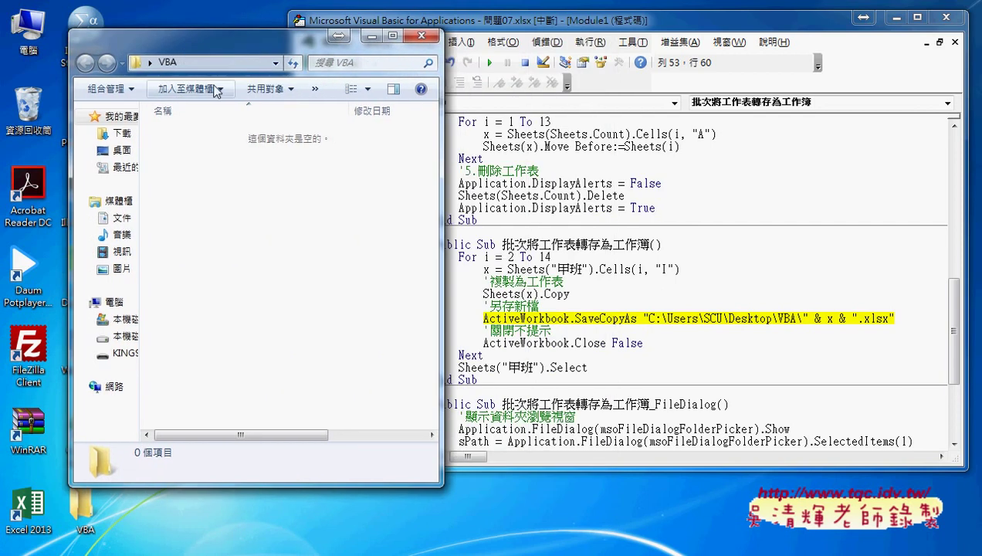
left_click_drag(649, 318, 801, 318)
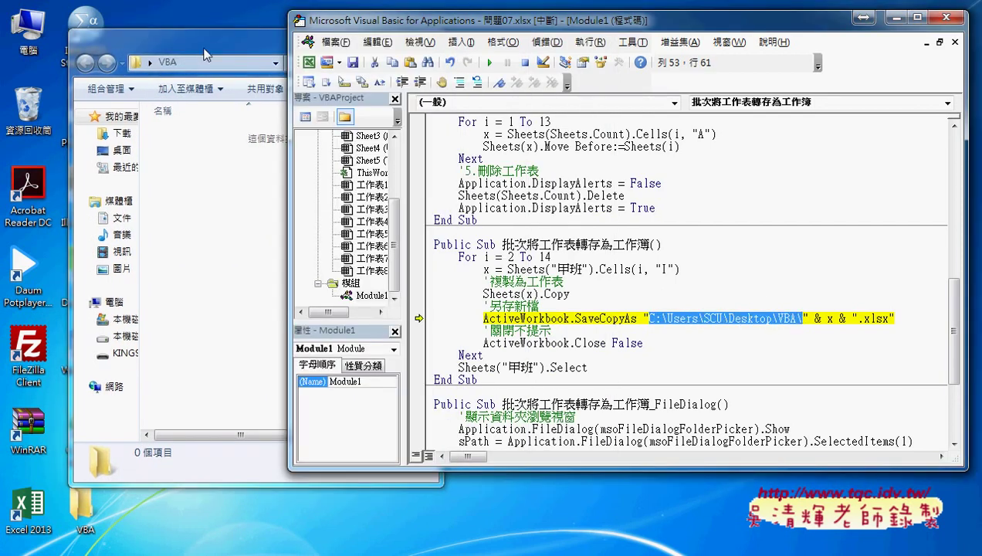
left_click_drag(203, 49, 163, 50)
right_click(163, 65)
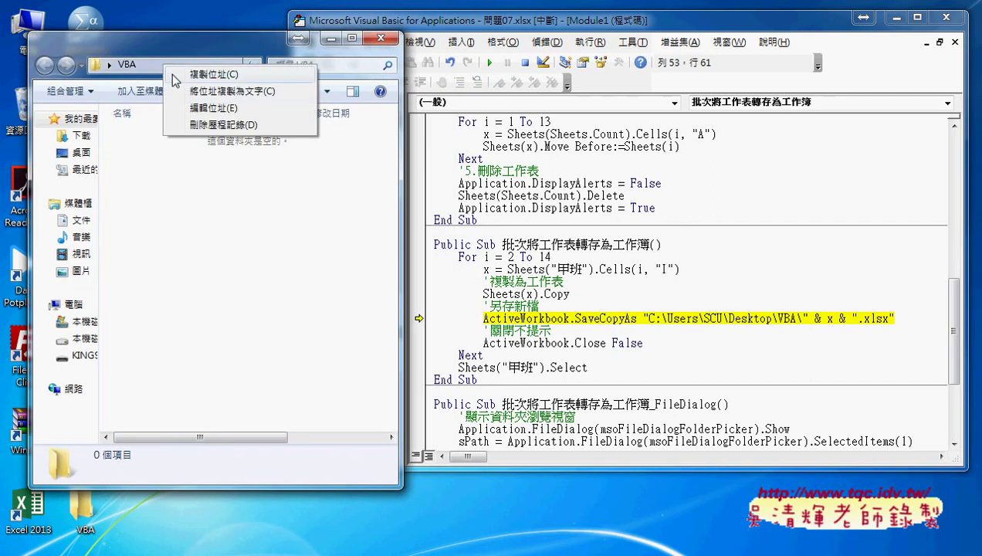
left_click(196, 108)
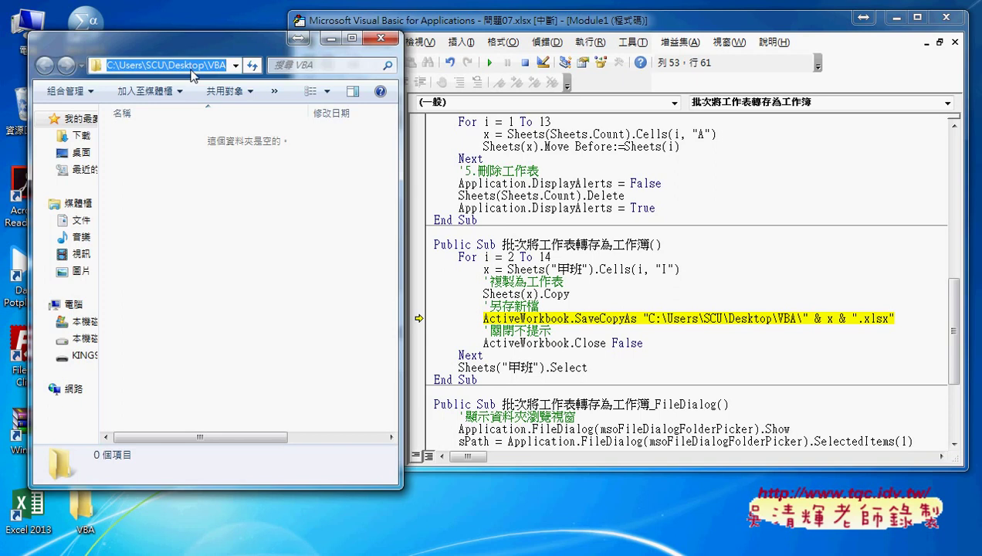
right_click(191, 69)
left_click(221, 122)
mouse_move(803, 318)
left_mouse_down()
mouse_move(648, 318)
mouse_move(800, 319)
left_mouse_up()
left_click(671, 323)
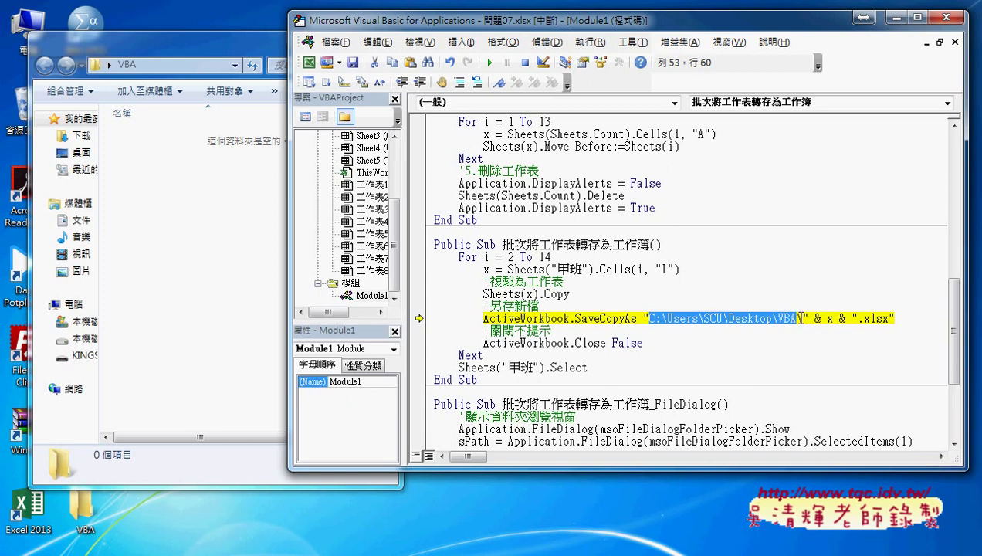
left_click(799, 318)
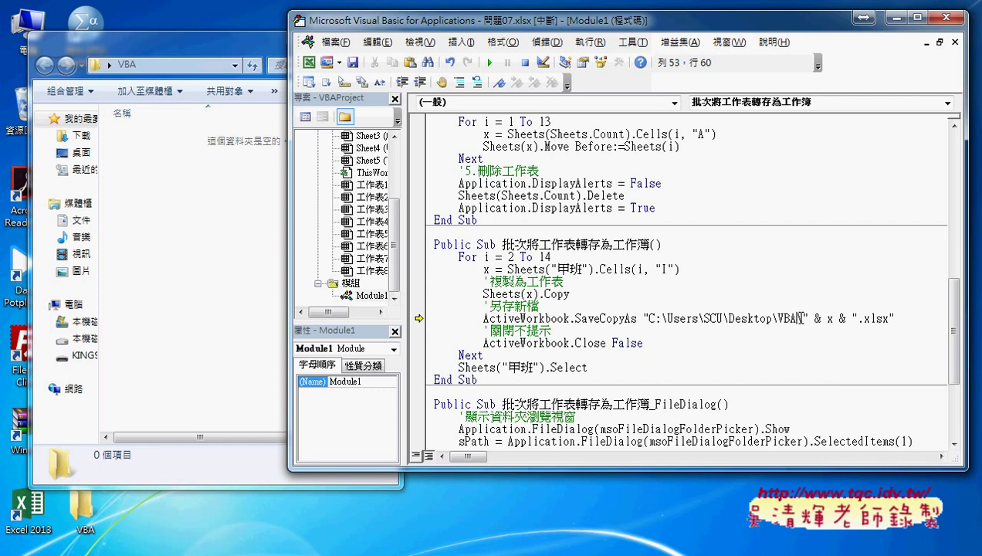
Add the trailing backslash to the save path, check the value of x, and resume the macro.
type("\\")
left_click(758, 293)
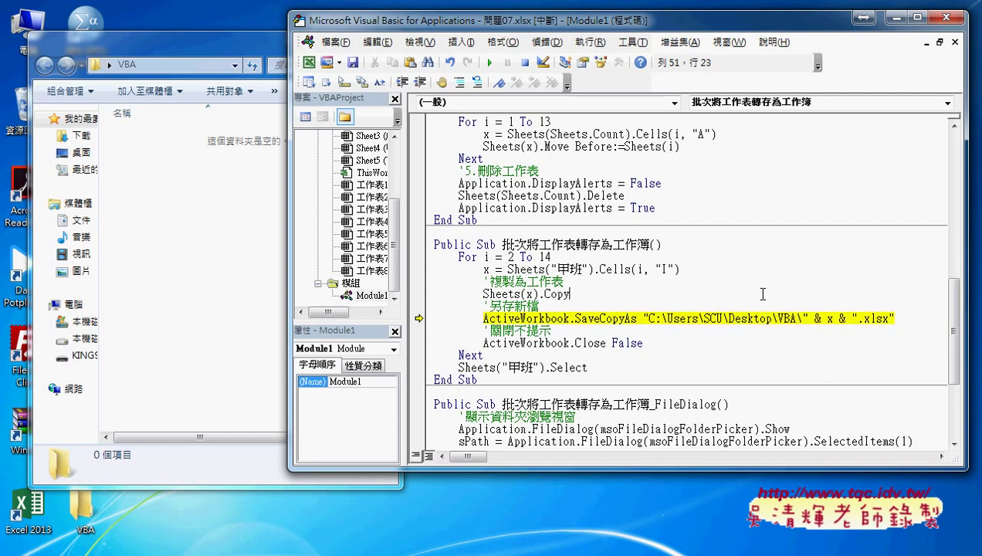
mouse_move(832, 316)
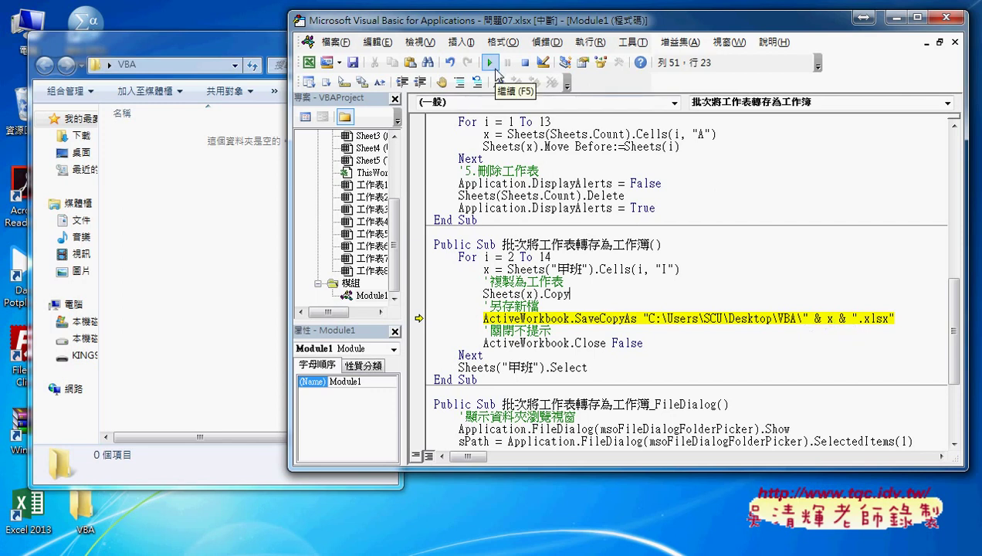
left_click(491, 64)
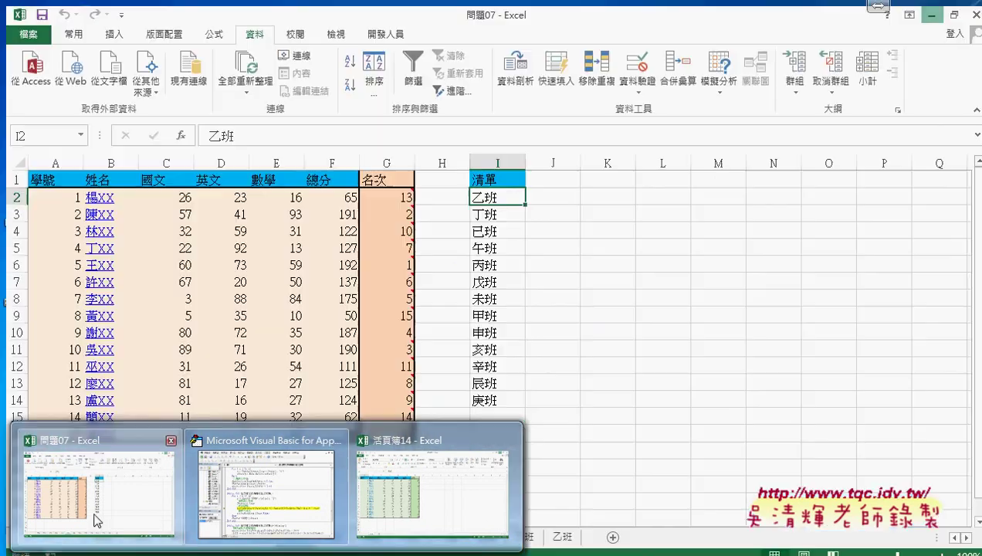
Check the class names in 問題07's column I, then continue the macro to the end.
left_click(97, 520)
left_click_drag(494, 193, 491, 395)
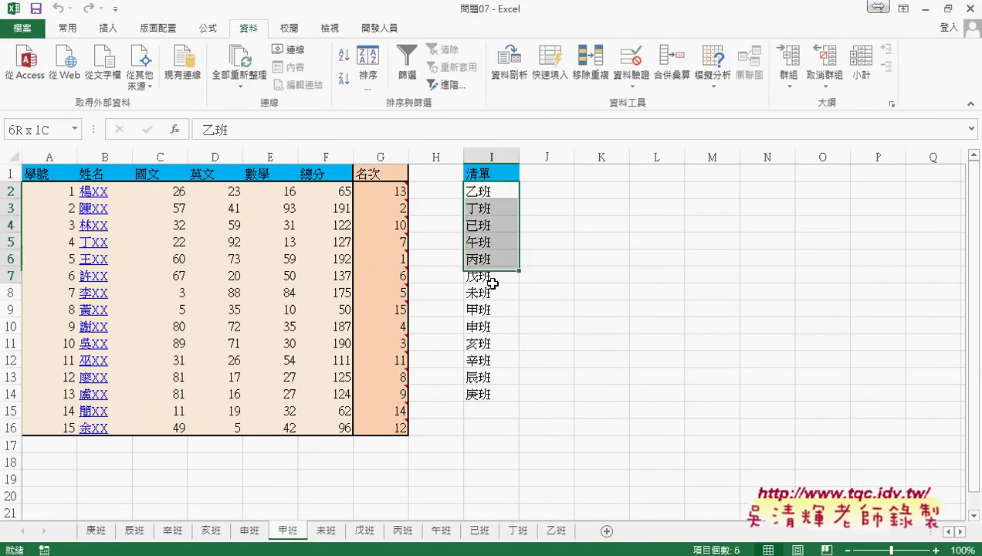
left_click(923, 9)
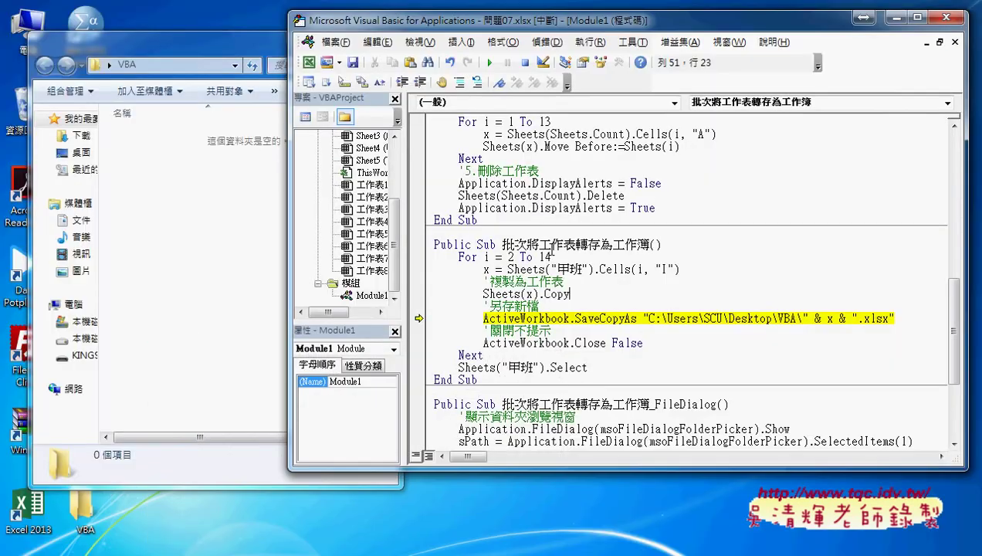
left_click(490, 63)
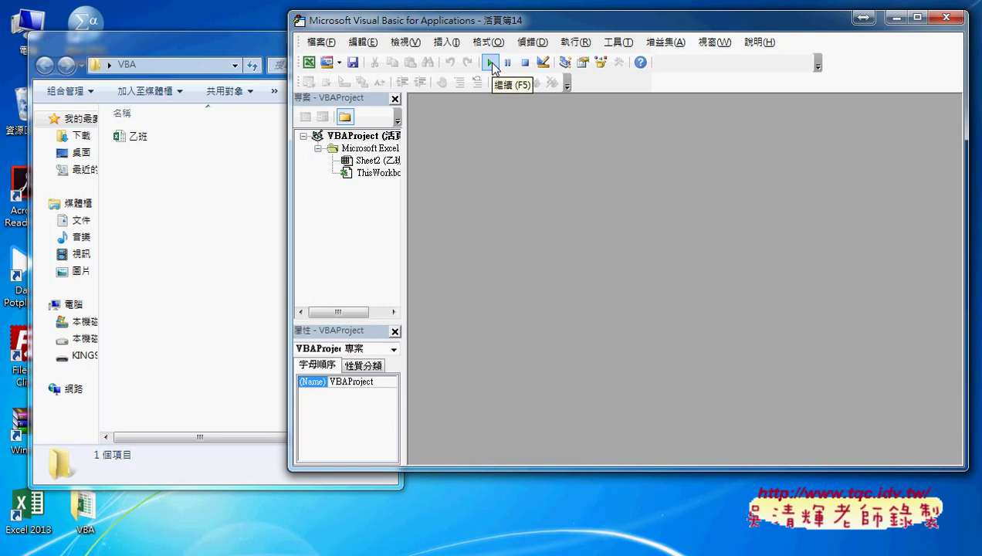
Close the VBA editor, then close the 活頁簿14 workbook choosing 不要儲存.
left_click(951, 23)
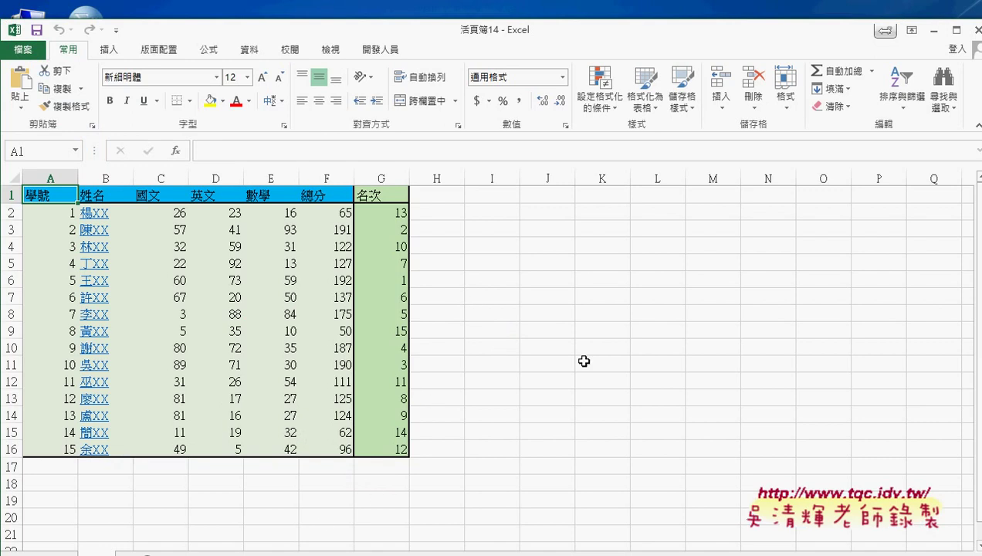
double_click(657, 31)
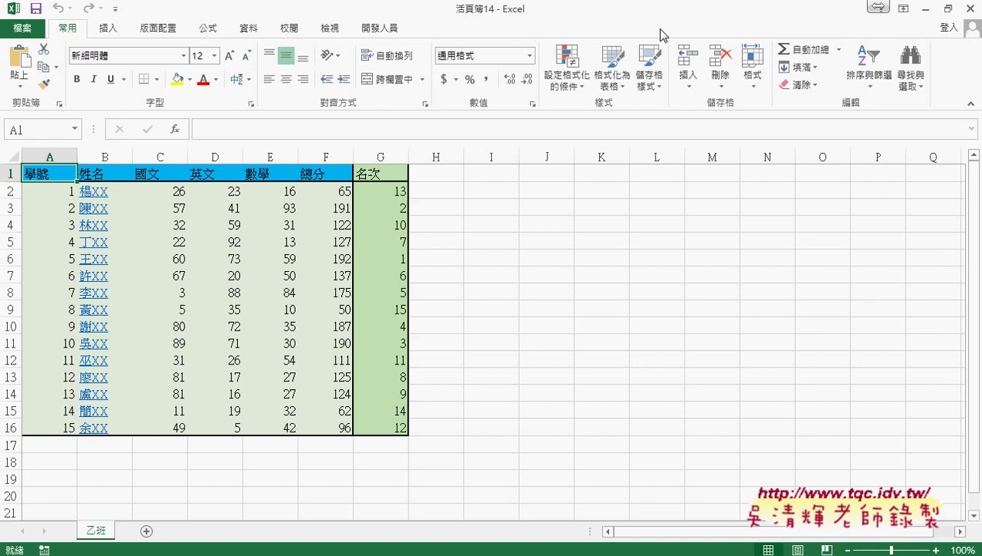
left_click(967, 8)
left_click(496, 305)
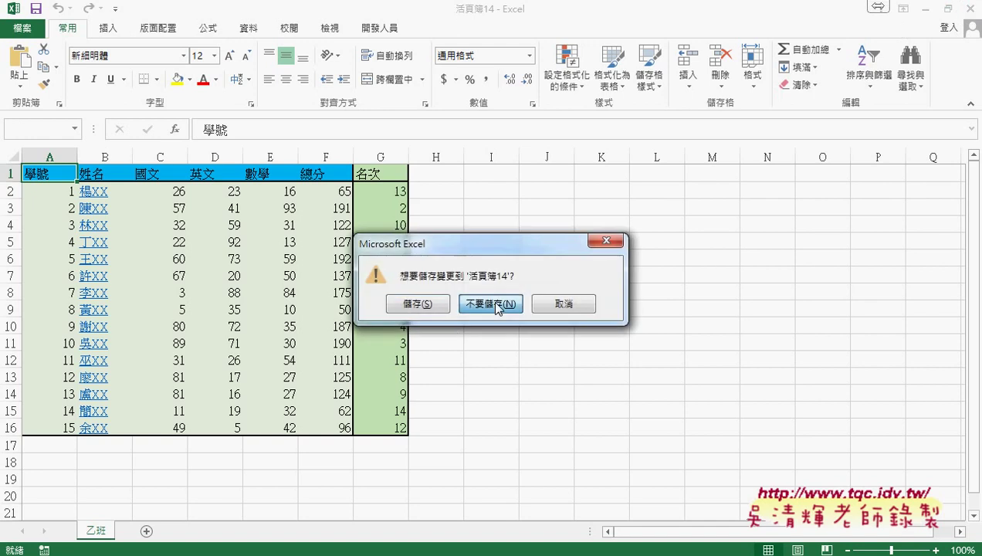
Open the saved 乙班.xlsx from the VBA folder to check its contents.
left_click(497, 306)
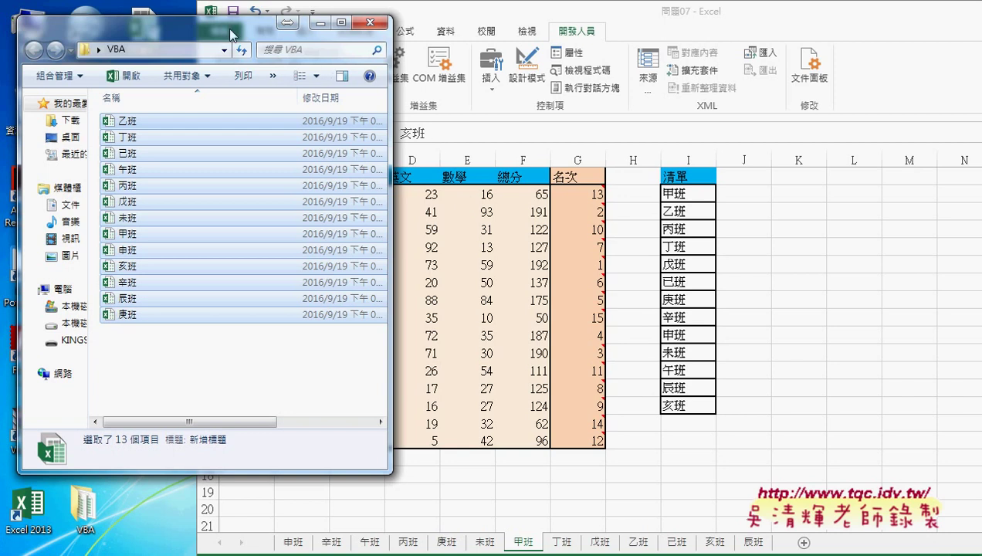
left_click_drag(232, 37, 214, 33)
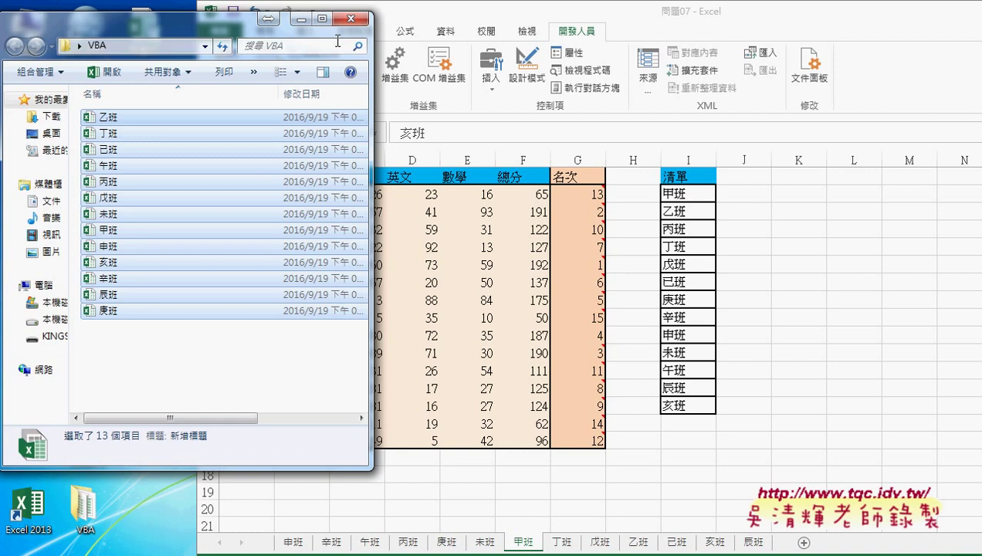
double_click(146, 120)
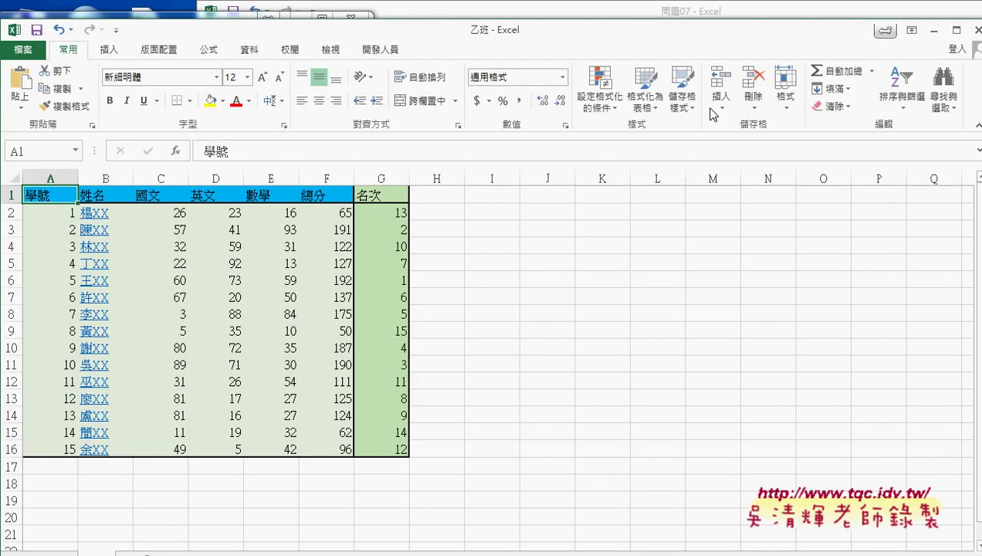
double_click(716, 35)
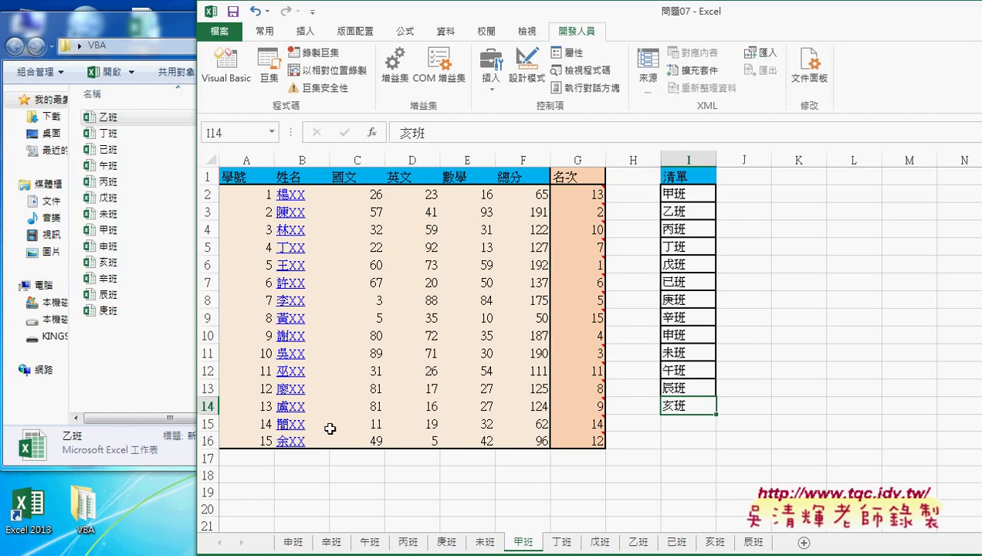
Delete all 13 class workbooks from the VBA folder, leaving it empty.
left_click_drag(129, 353, 122, 116)
key("Delete")
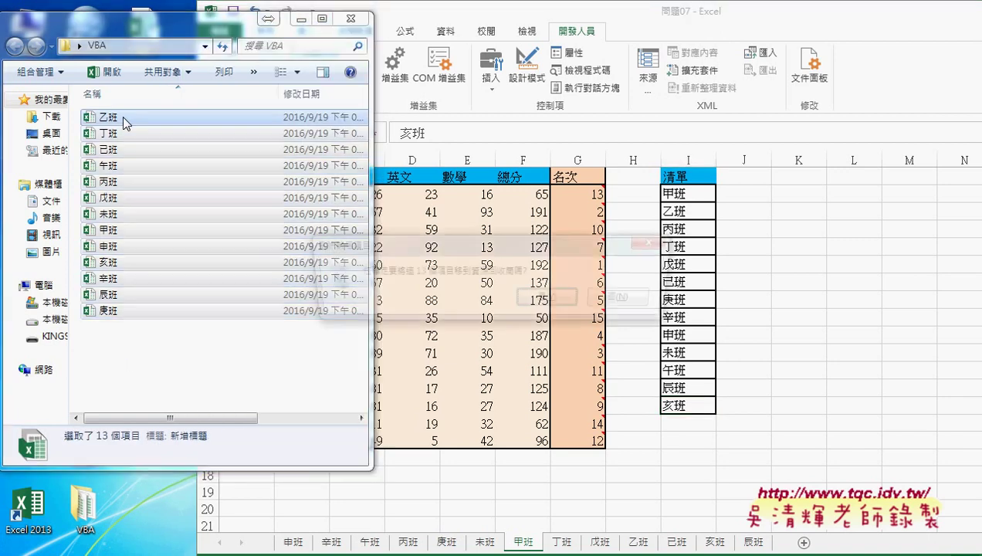
left_click(572, 308)
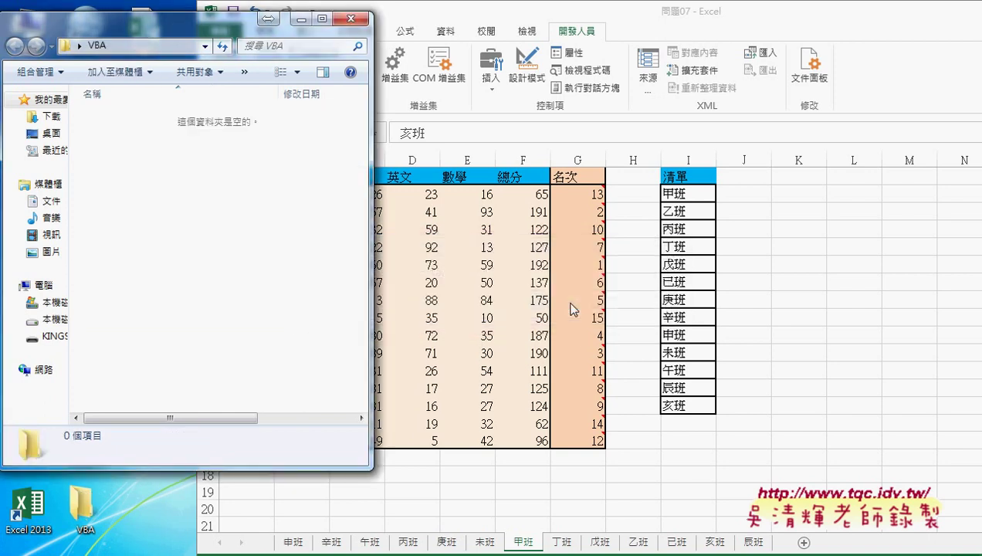
left_click(621, 14)
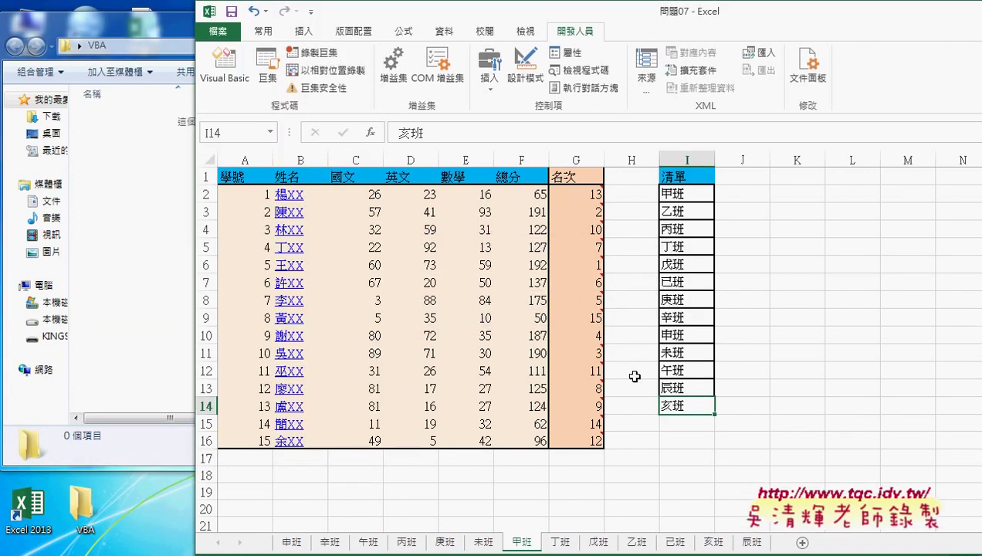
right_click(529, 545)
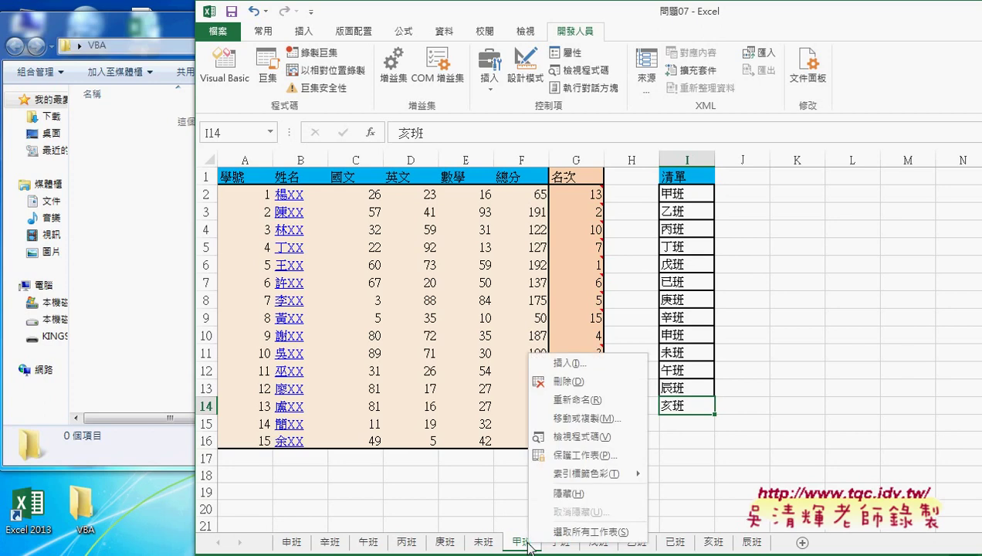
left_click(601, 420)
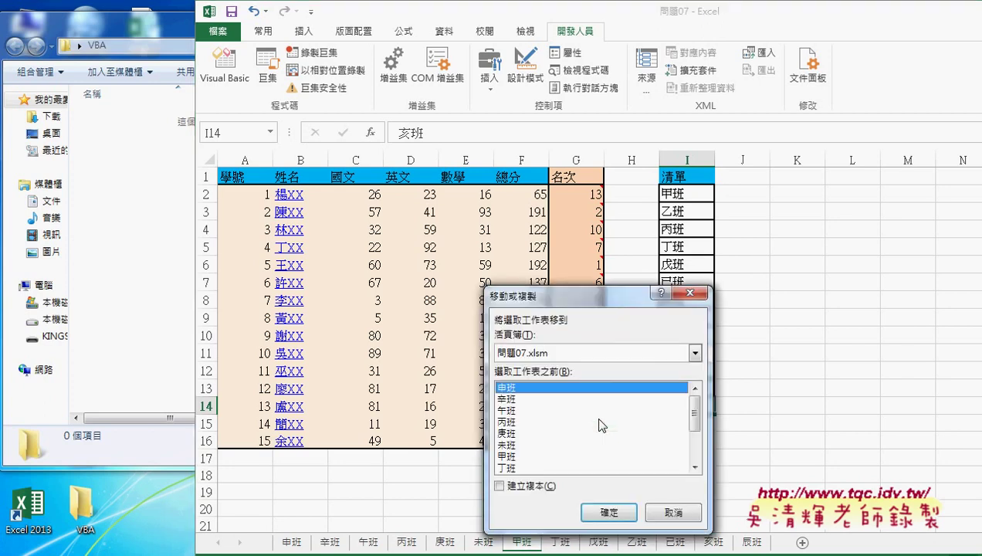
left_click_drag(597, 299, 523, 72)
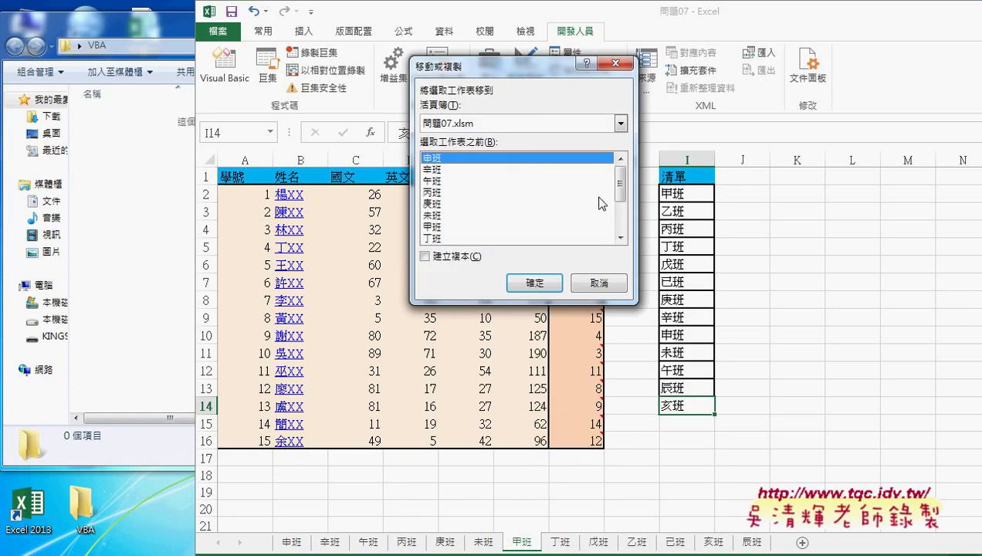
left_click(439, 229)
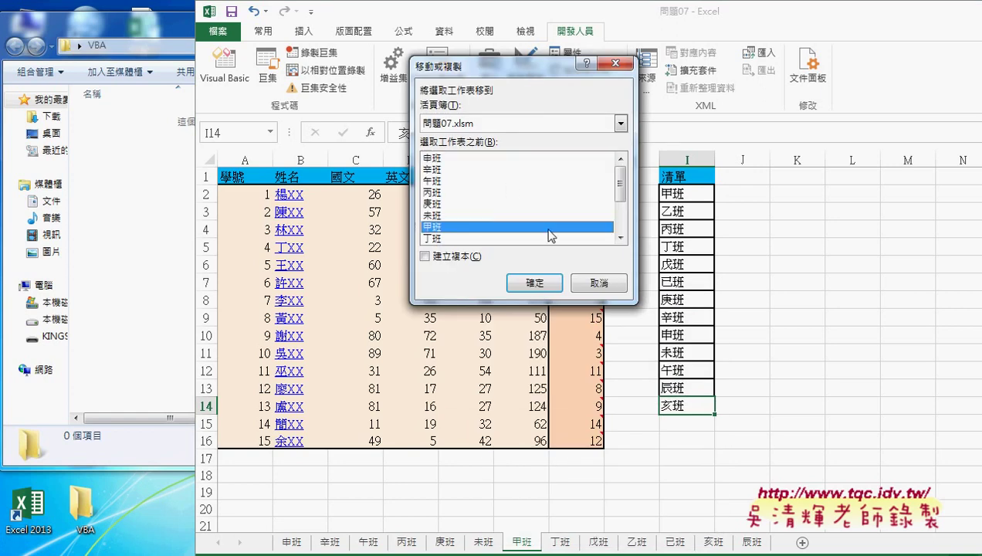
left_click(461, 257)
left_click(462, 257)
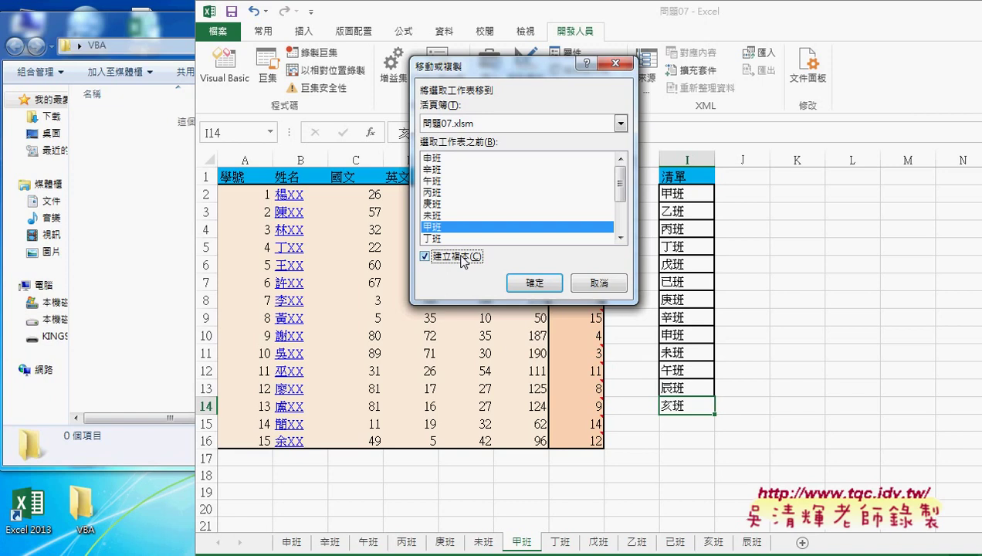
left_click(463, 260)
left_click_drag(472, 249, 461, 270)
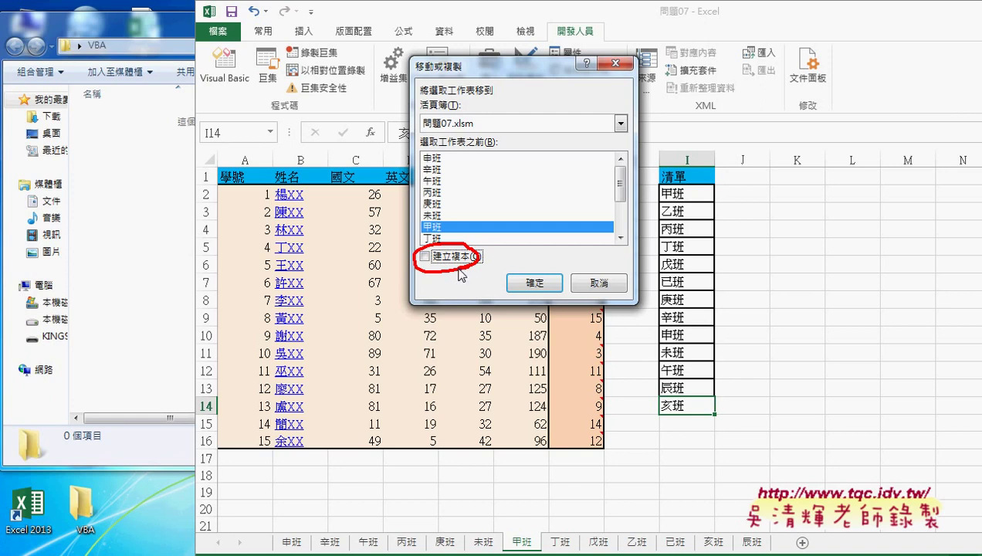
key("Escape")
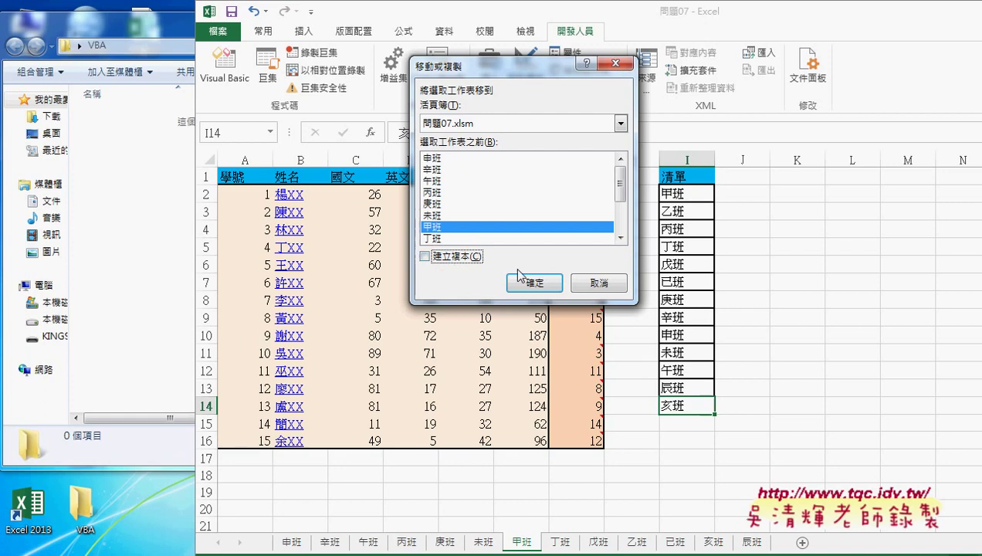
left_click(535, 281)
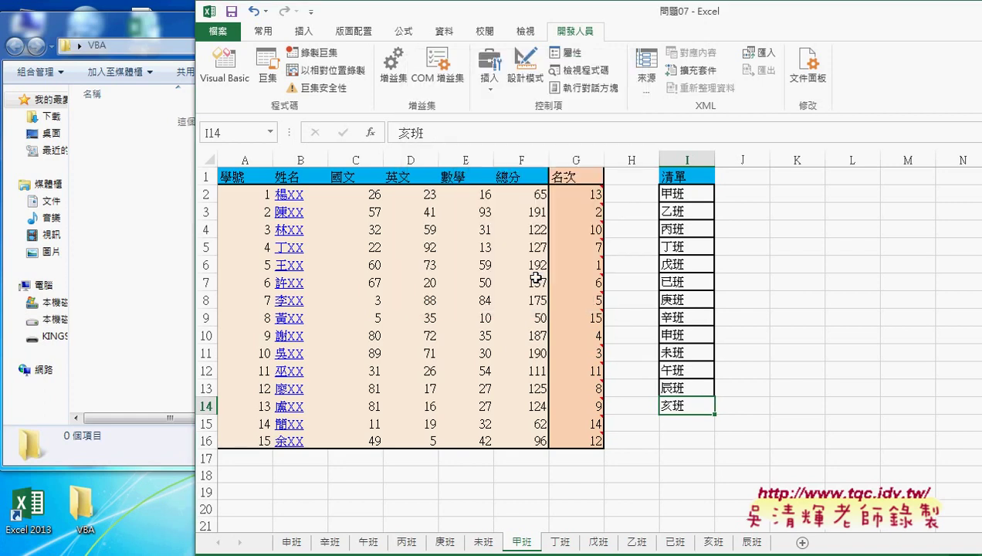
Open Move or Copy for the 甲班 sheet and pick (new book) as the destination.
left_click(29, 508)
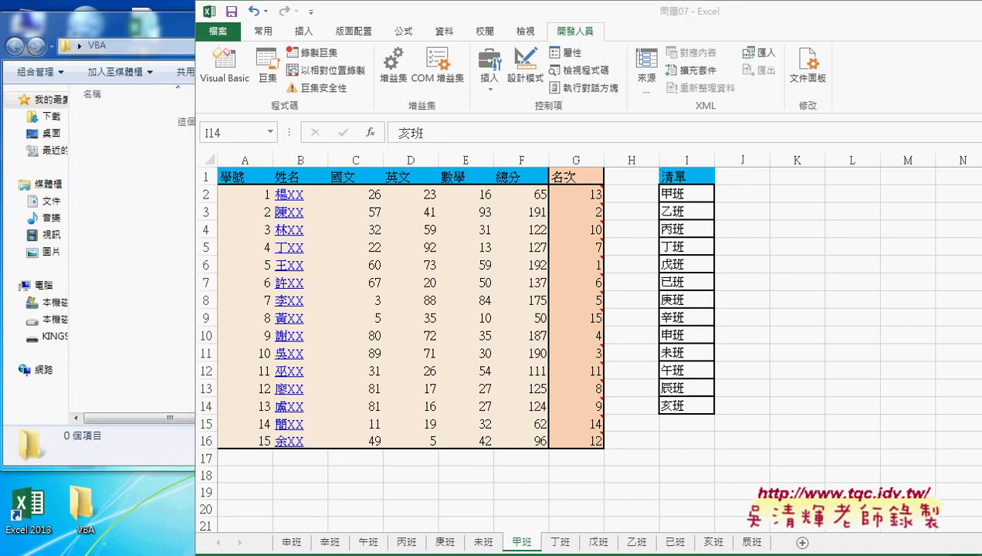
right_click(525, 543)
left_click(589, 421)
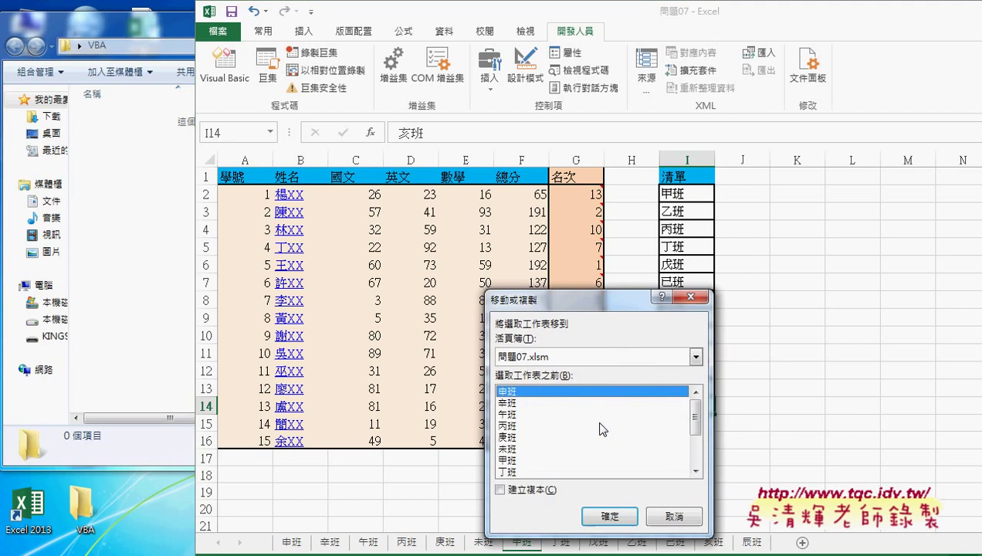
left_click_drag(608, 293, 597, 182)
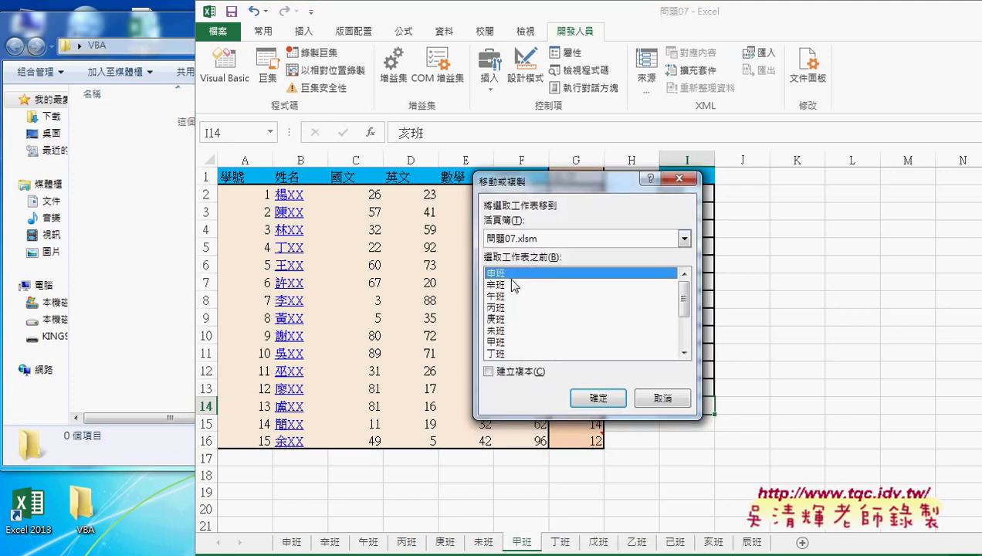
left_click(500, 342)
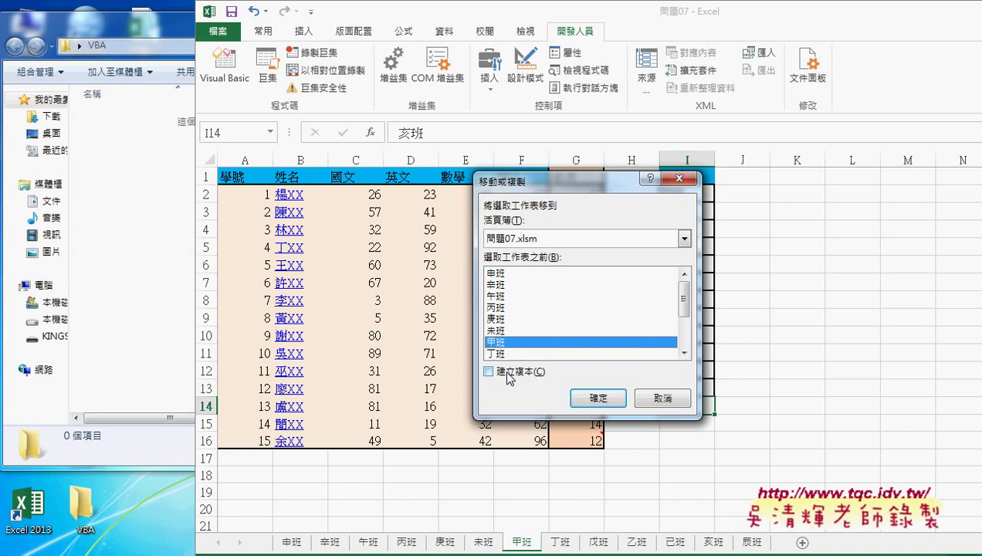
left_click(653, 241)
left_click(654, 244)
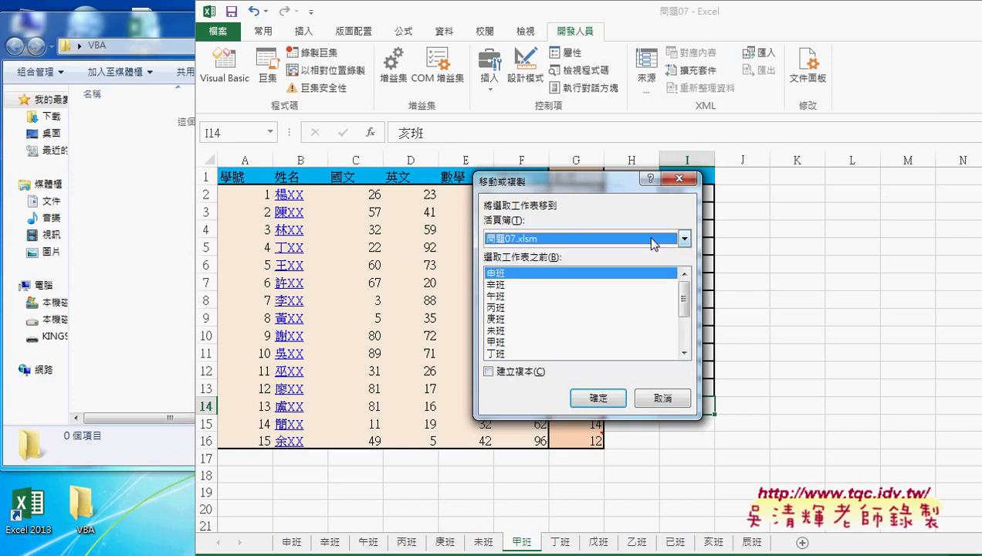
left_click(654, 244)
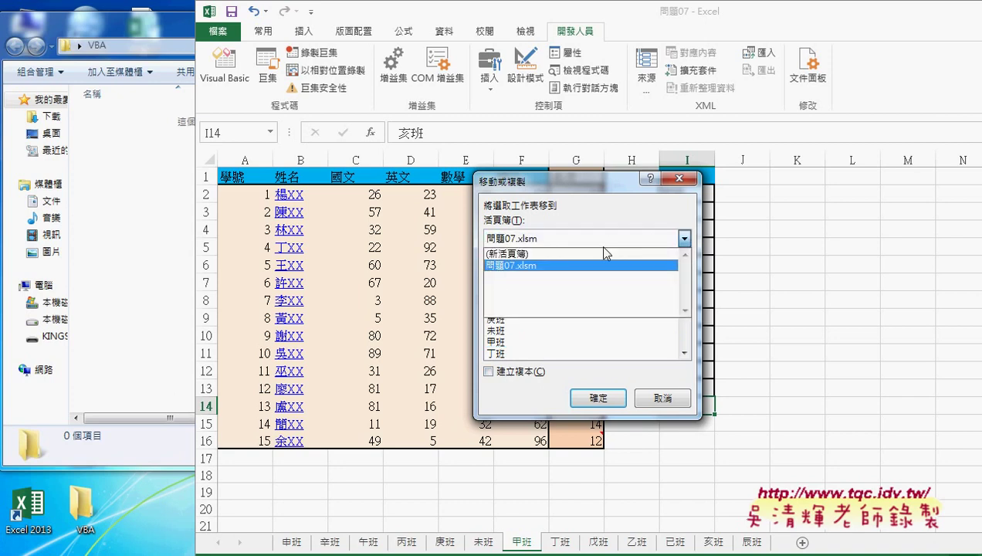
left_click(514, 253)
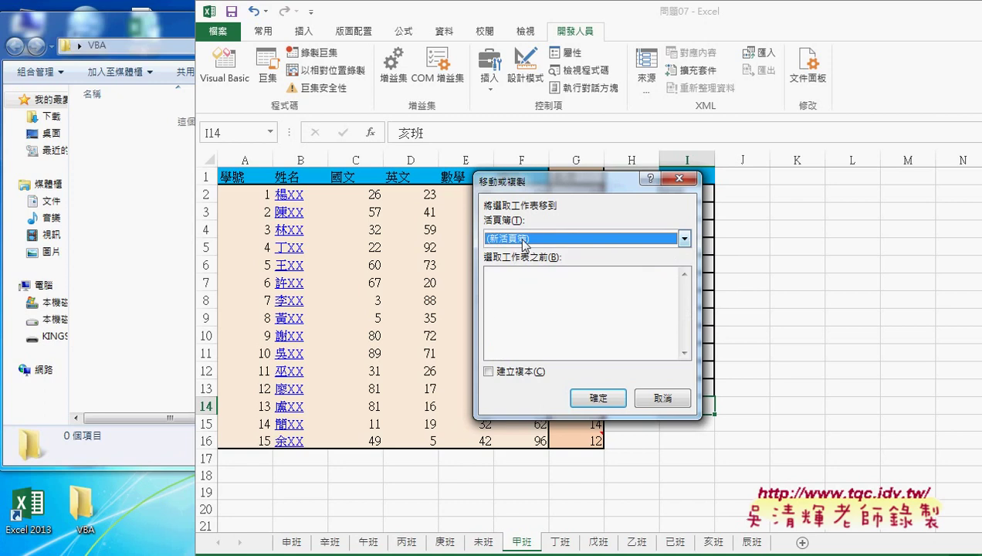
Turn on Create a copy, set the destination to (new book), and confirm.
left_click(569, 239)
left_click(564, 254)
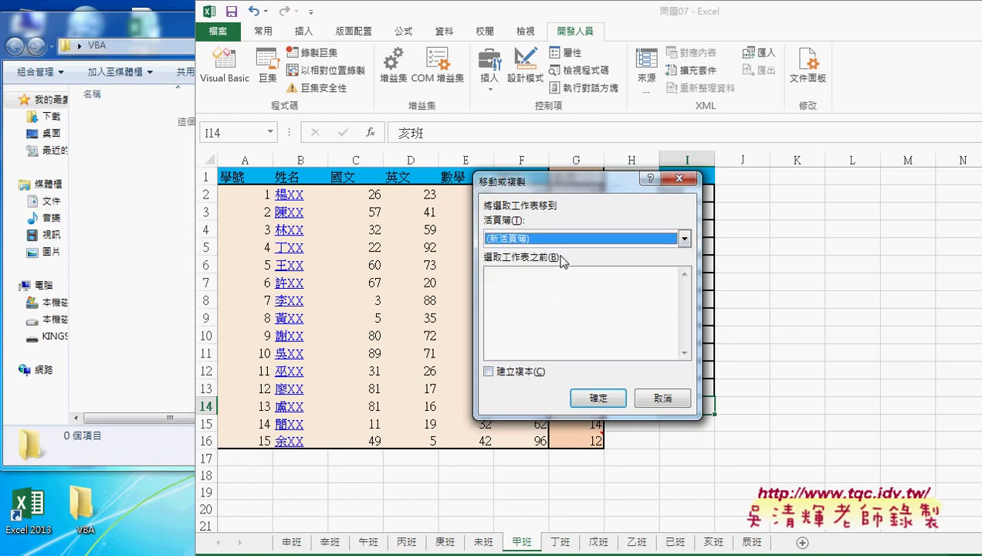
left_click(537, 239)
left_click(527, 265)
left_click(500, 342)
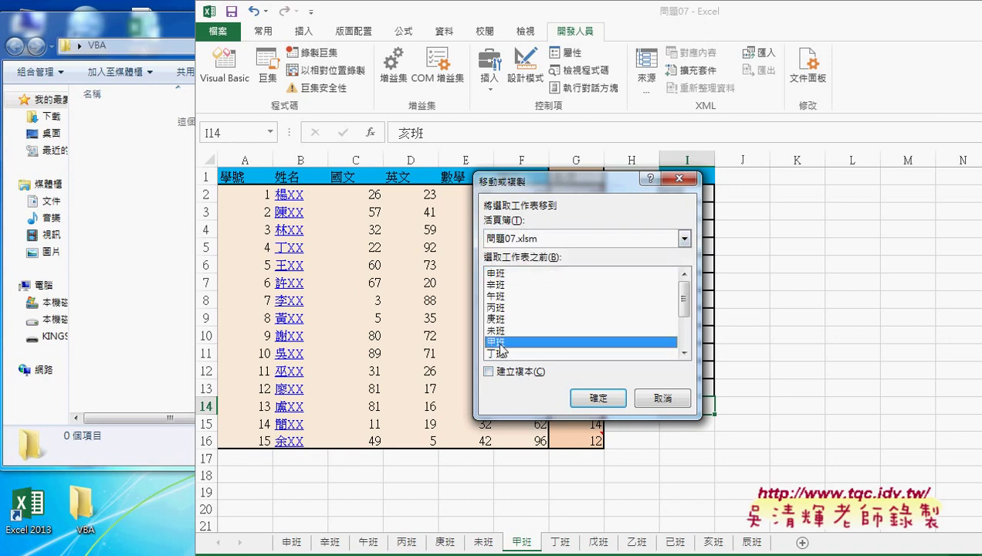
left_click(503, 371)
left_click(589, 239)
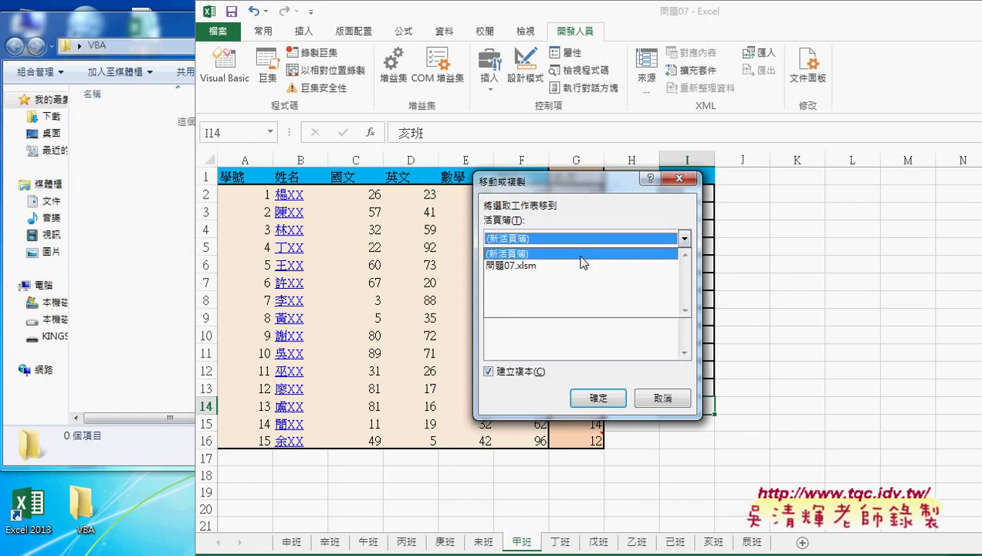
left_click(580, 256)
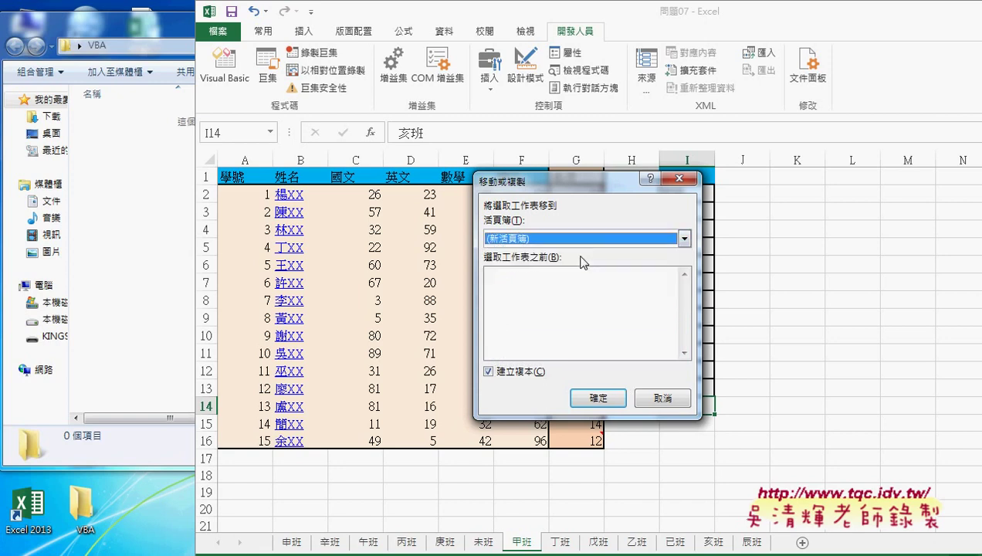
left_click(600, 397)
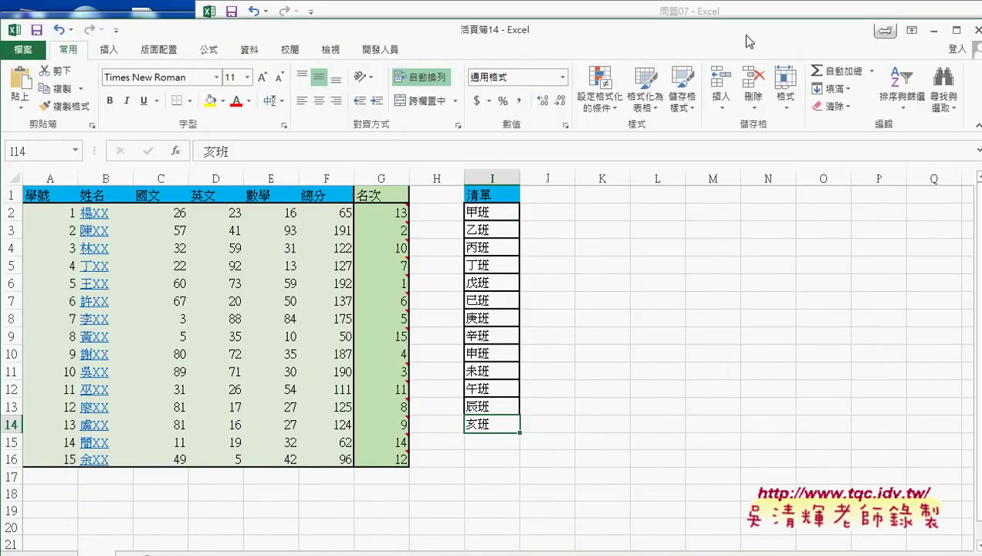
Maximize the 活頁簿14 window holding the copied 甲班 sheet to full screen.
double_click(740, 35)
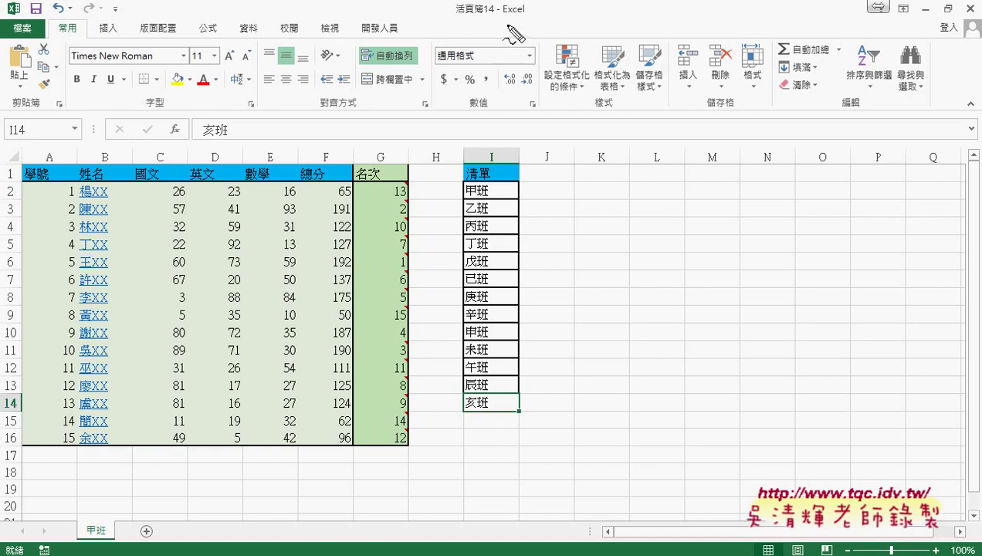
mouse_move(508, 23)
left_mouse_down()
mouse_move(446, 18)
mouse_move(511, 23)
left_mouse_up()
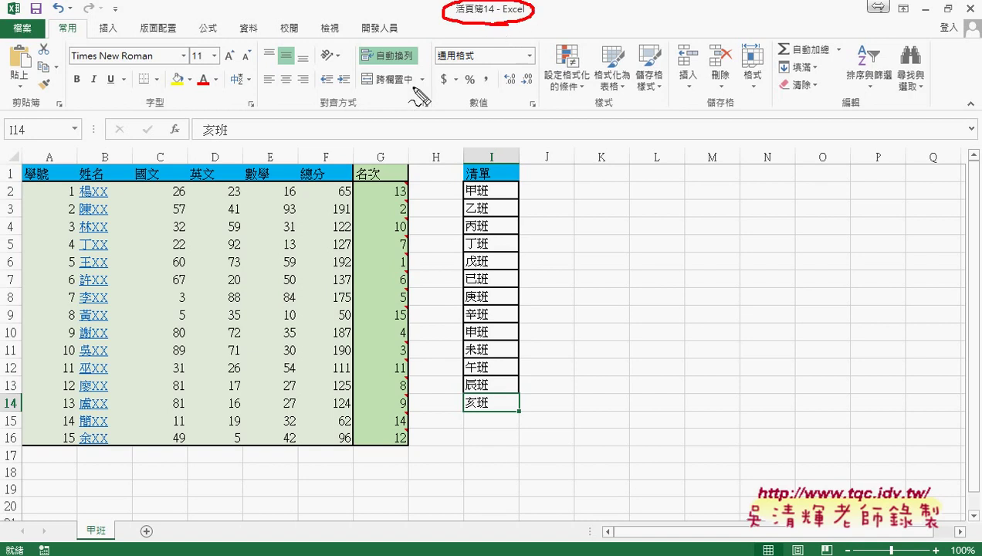
left_click_drag(419, 86, 466, 36)
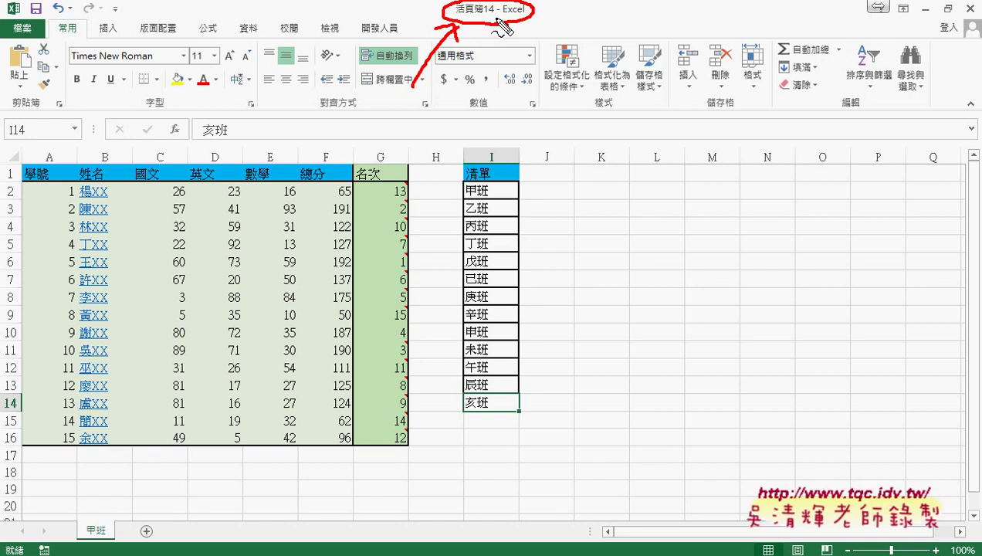
key("Escape")
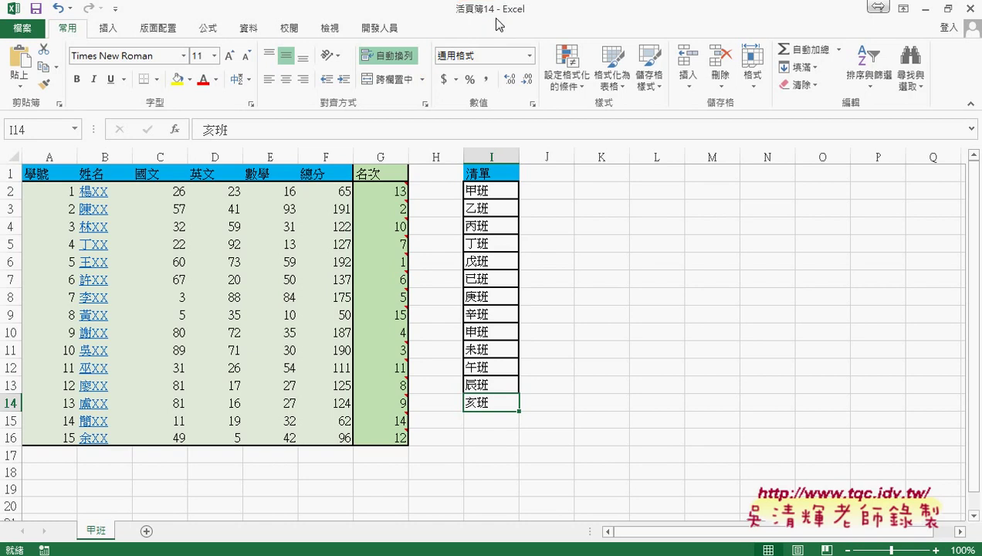
Open Save As for 活頁簿14 and browse into the Desktop's VBA folder.
left_click(23, 29)
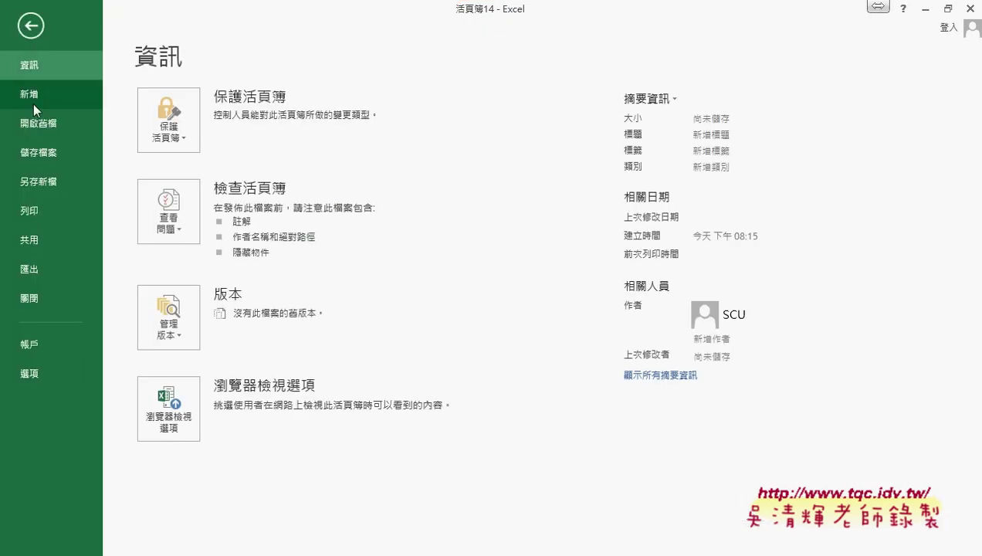
left_click(41, 180)
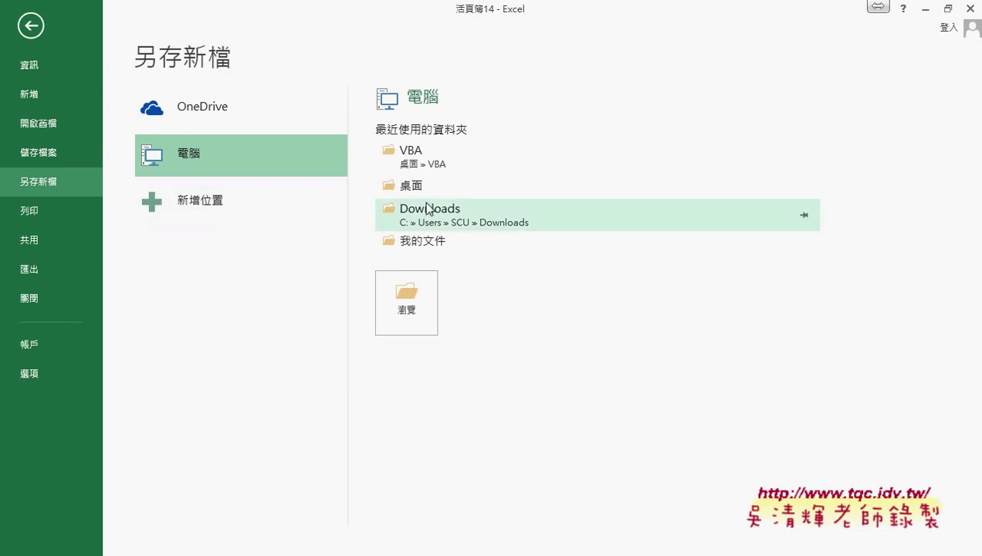
left_click(410, 297)
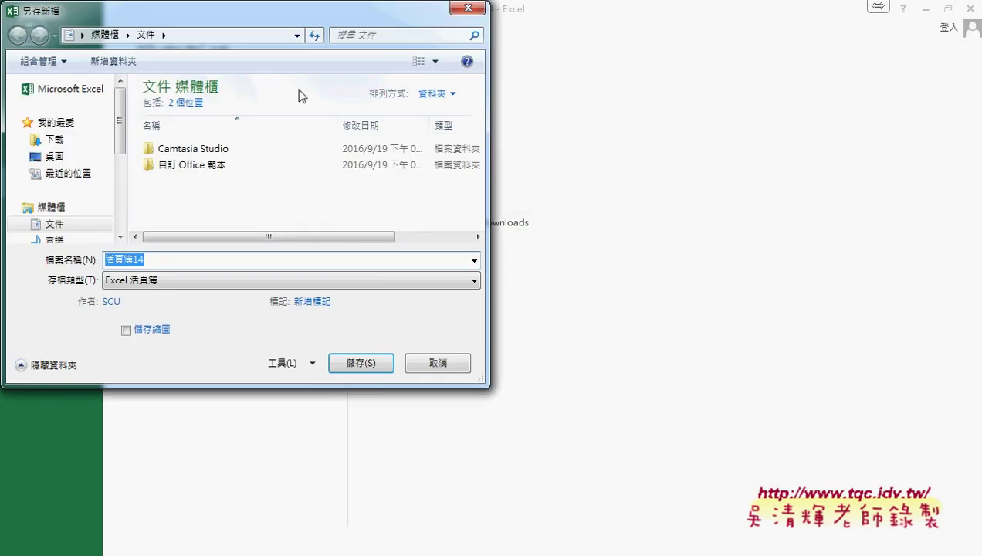
left_click(54, 156)
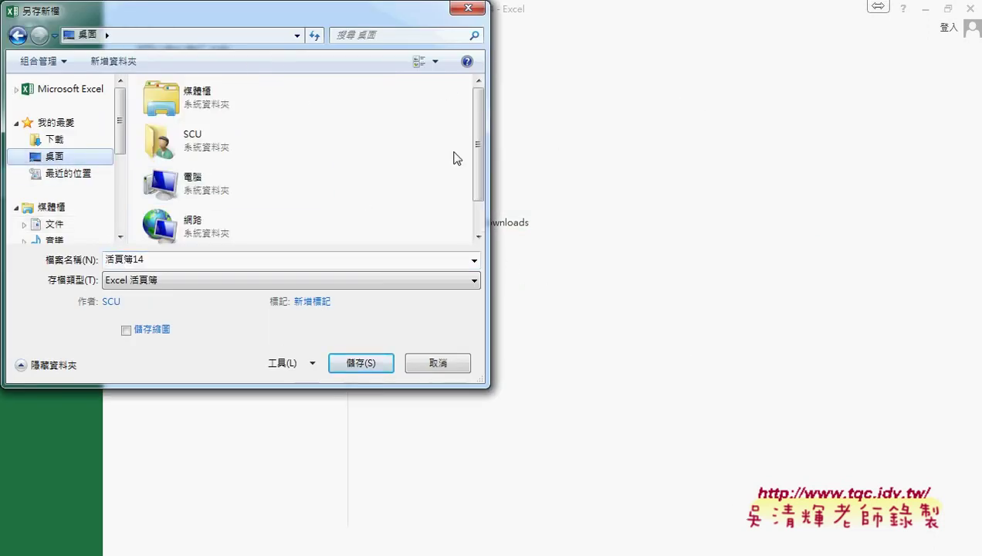
left_click_drag(479, 148, 479, 185)
double_click(191, 226)
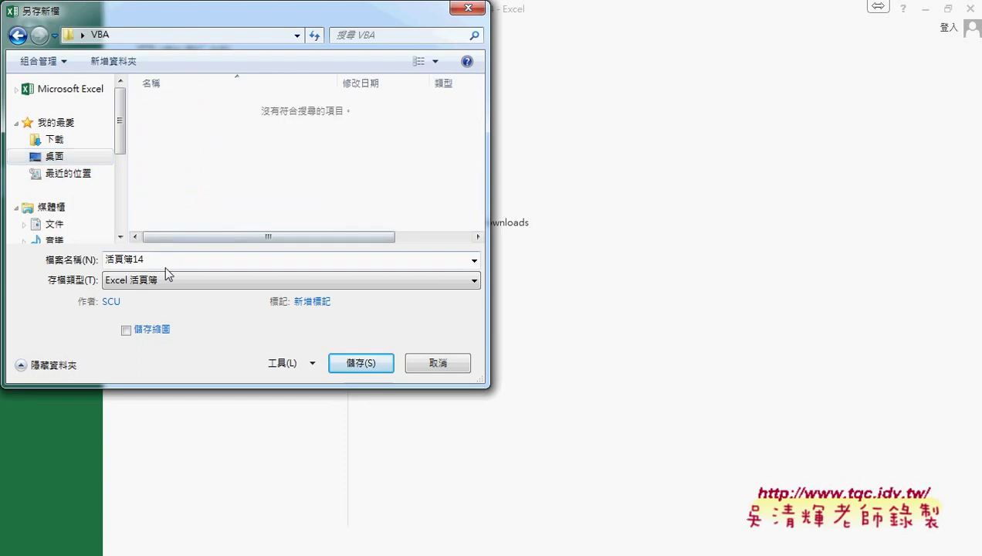
double_click(162, 261)
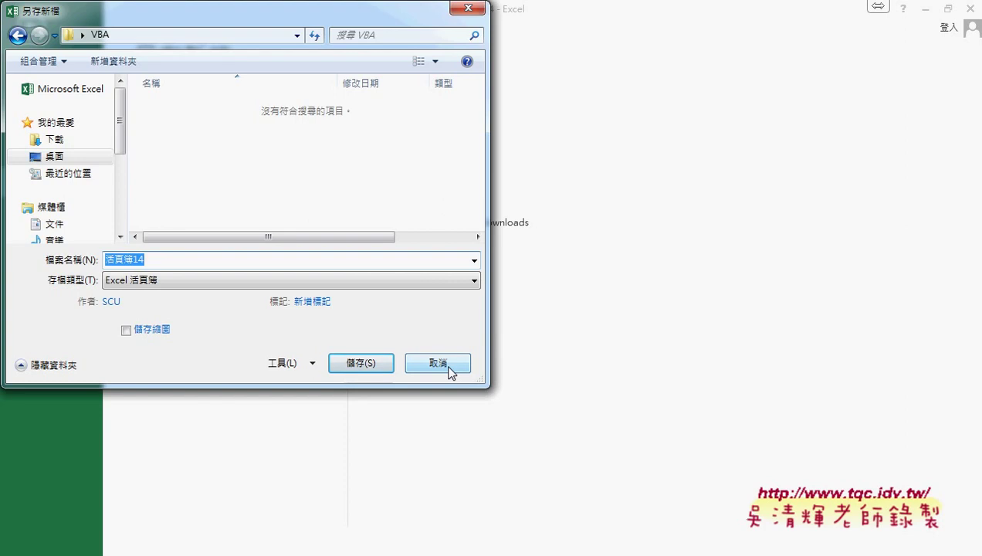
Cancel Save As, then close 活頁簿14 choosing 不要儲存 to discard it.
left_click(450, 369)
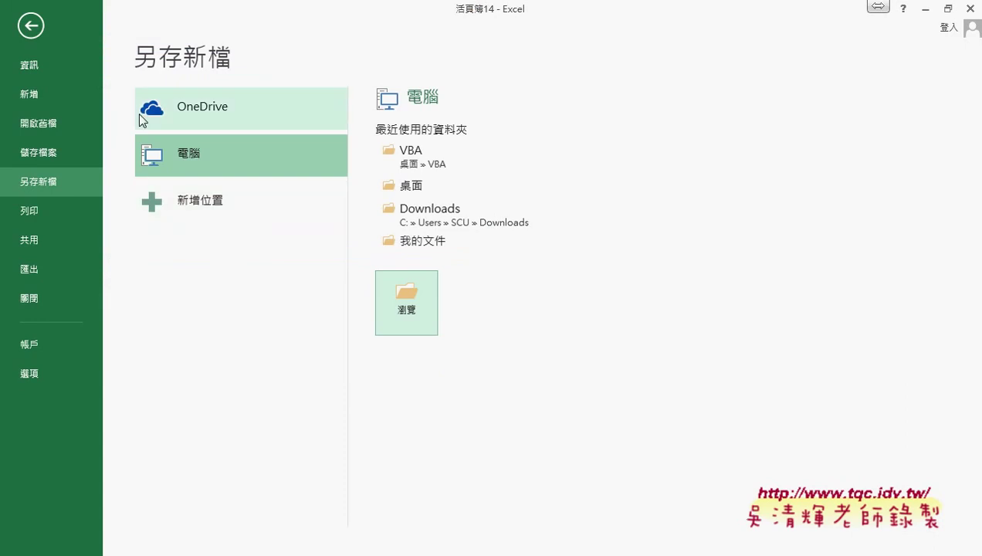
left_click(969, 9)
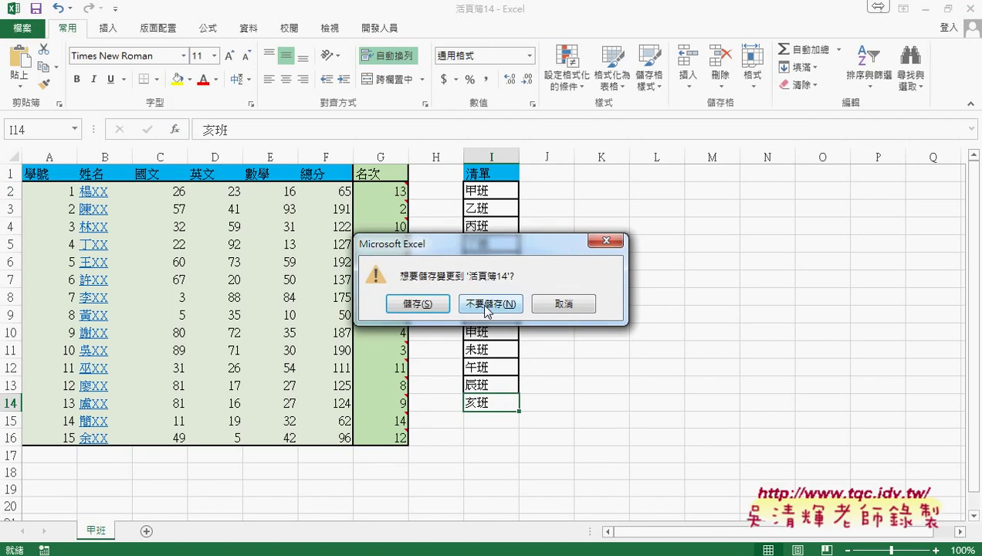
left_click(486, 304)
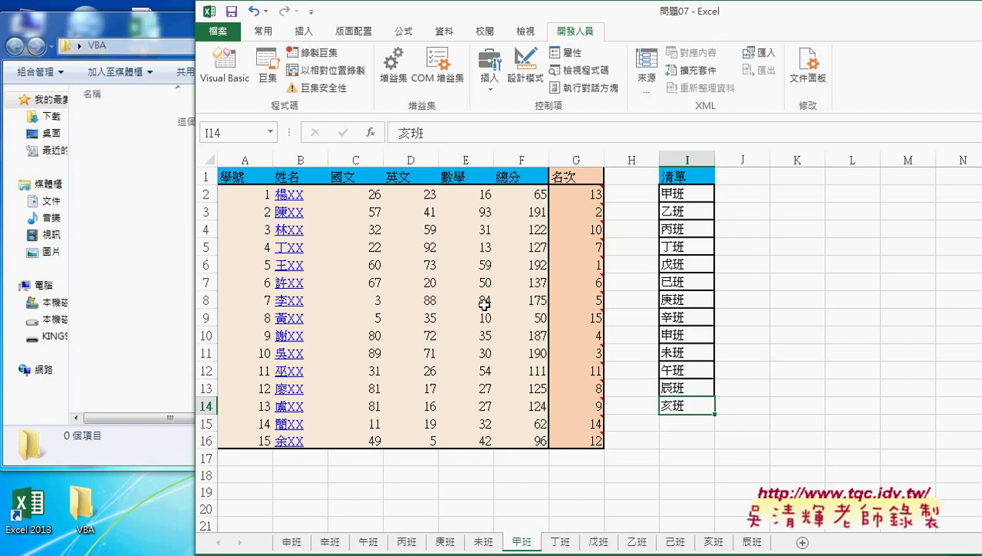
Open the Visual Basic editor and move it to the right side of the screen.
left_click(228, 83)
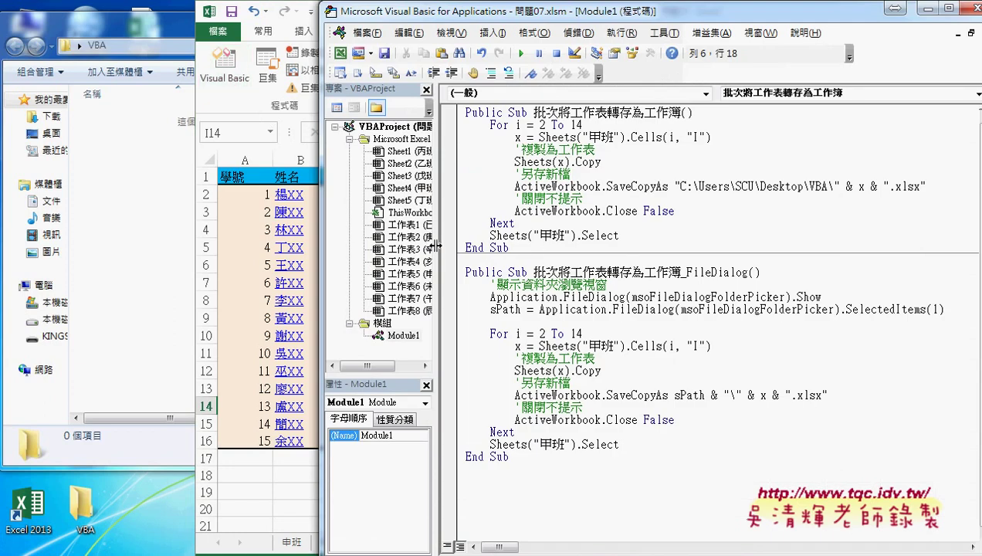
left_click_drag(435, 244, 434, 245)
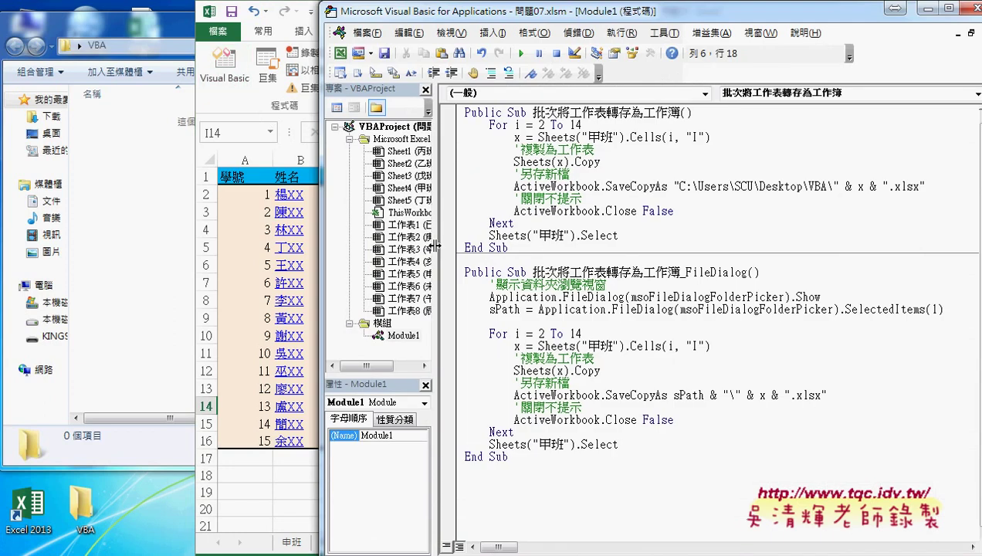
left_click_drag(453, 17, 855, 17)
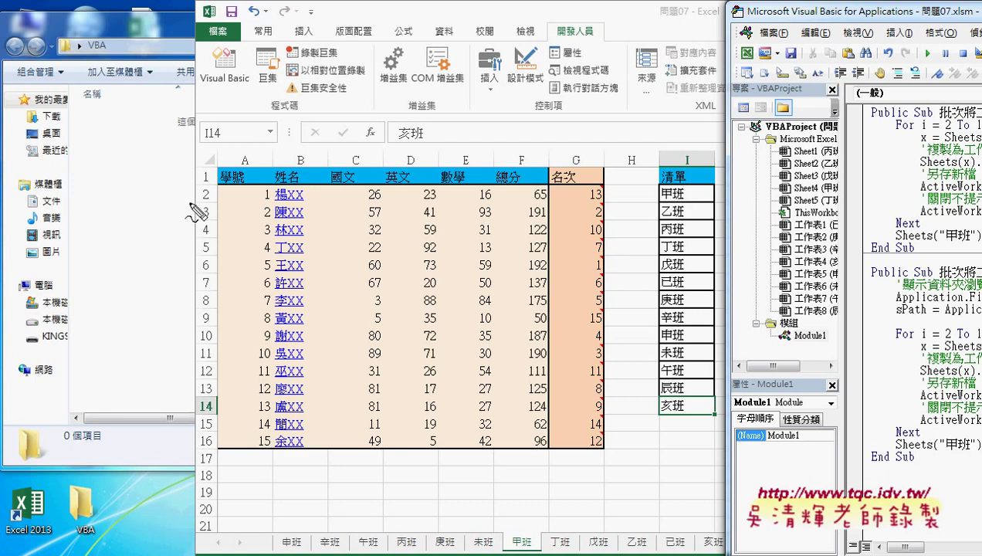
Annotate loop rows 2–14, the 甲班 sheet and the 乙班, 丙班, 亥班 list entries.
left_click_drag(197, 199, 207, 188)
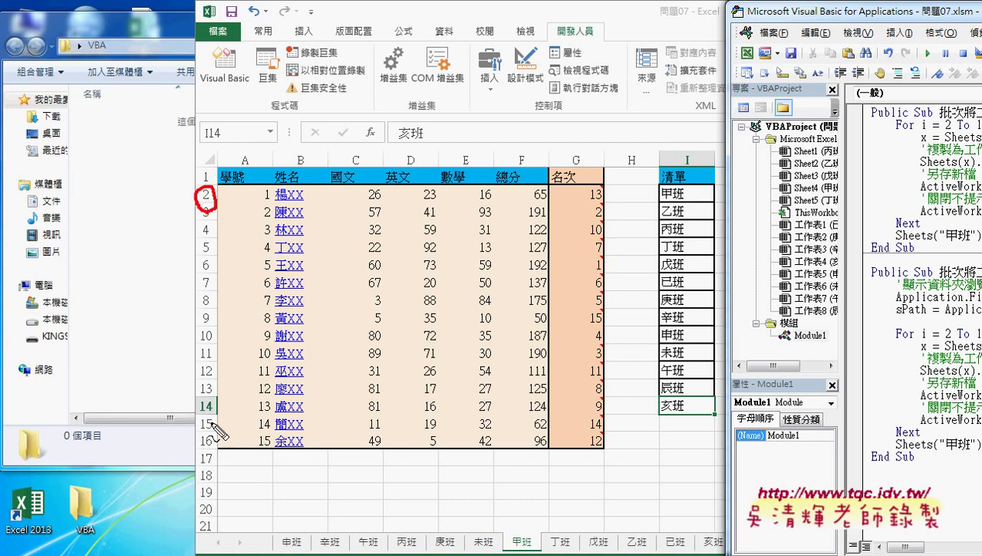
left_click_drag(200, 407, 208, 389)
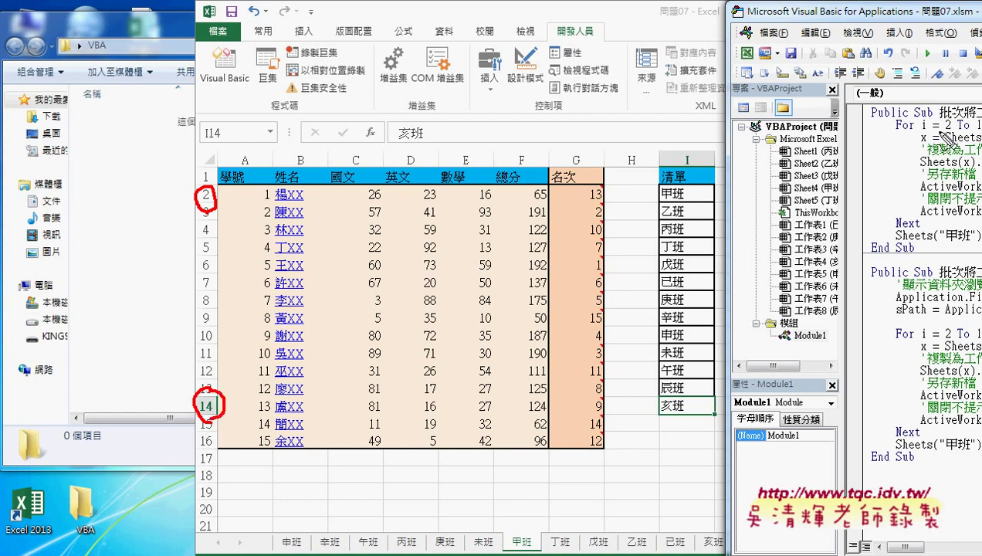
left_click_drag(665, 201, 678, 203)
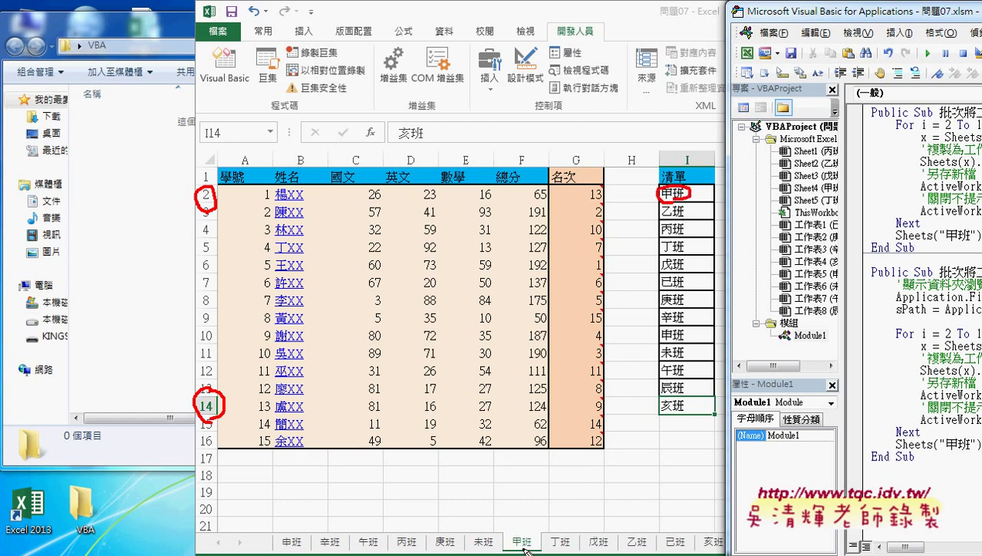
mouse_move(519, 541)
left_mouse_down()
mouse_move(154, 287)
mouse_move(164, 303)
left_mouse_up()
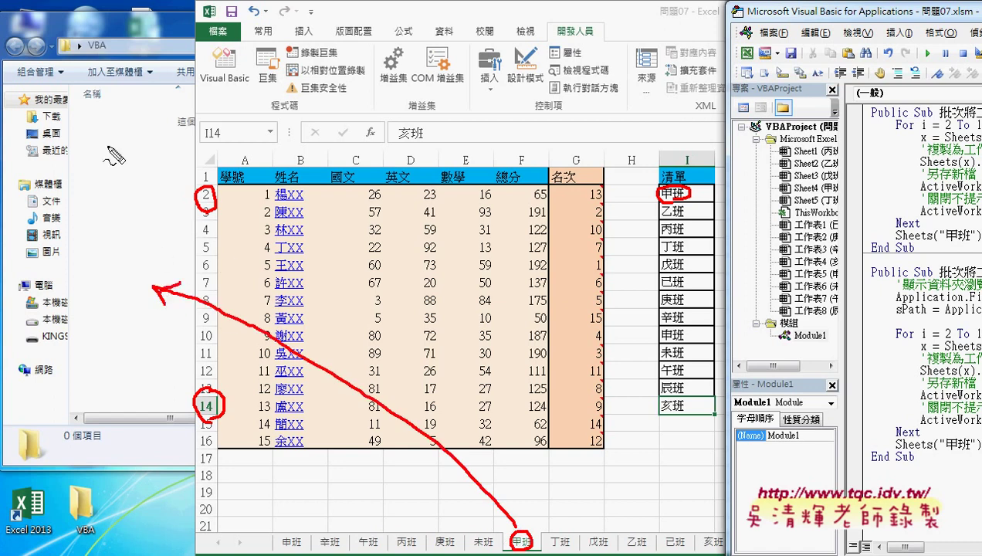
mouse_move(102, 139)
left_mouse_down()
mouse_move(77, 122)
mouse_move(102, 136)
left_mouse_up()
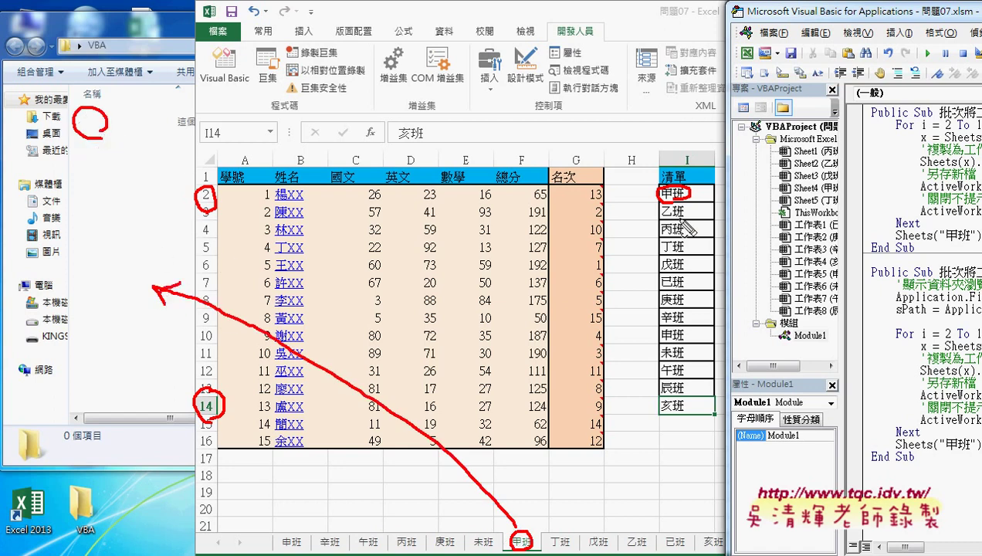
mouse_move(680, 222)
left_mouse_down()
mouse_move(679, 204)
mouse_move(664, 222)
left_mouse_up()
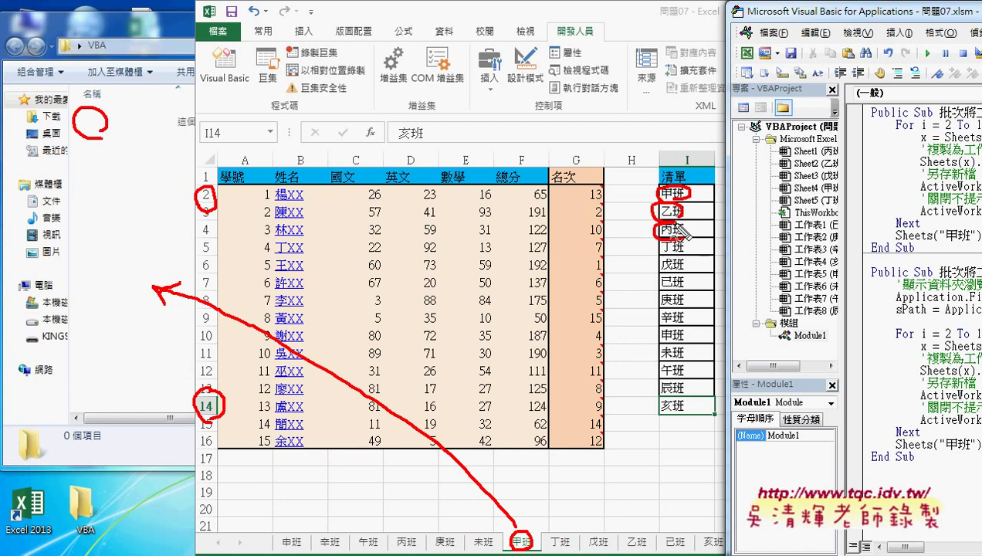
left_click_drag(679, 397, 669, 394)
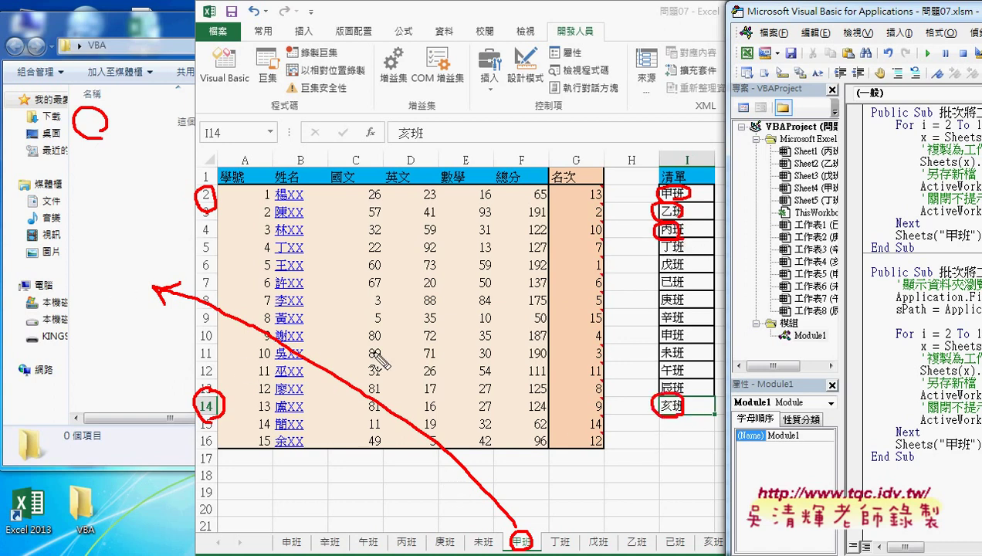
key("Escape")
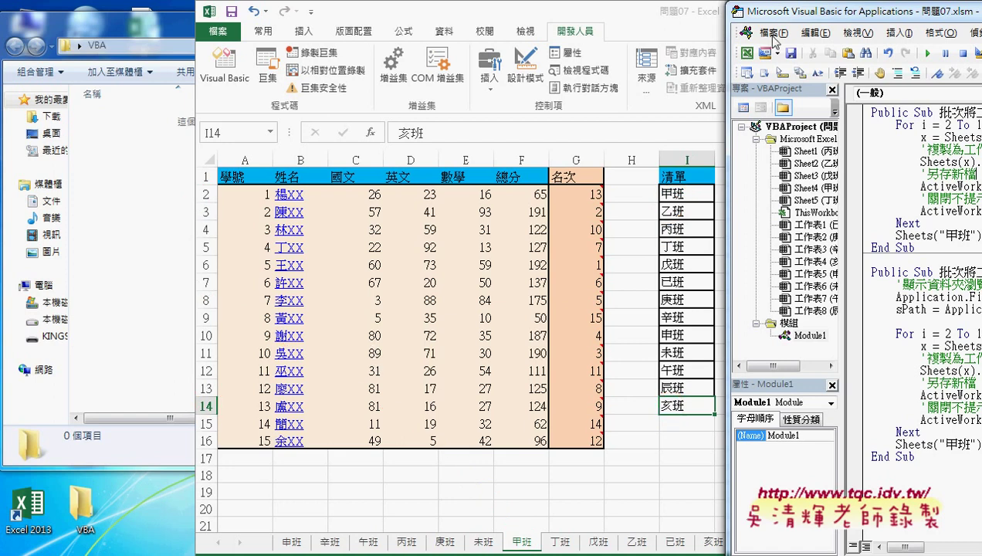
left_click_drag(786, 12, 313, 29)
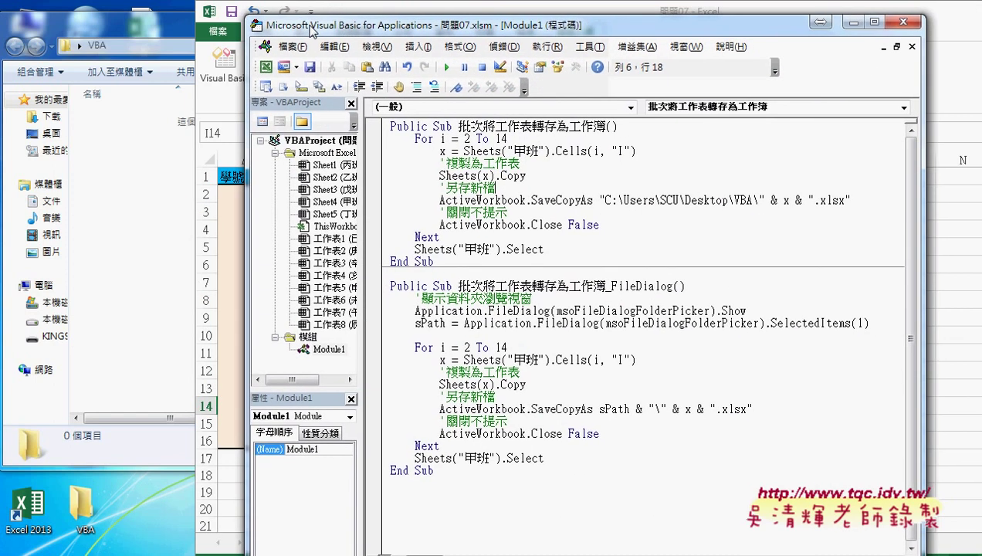
left_click_drag(638, 152, 464, 152)
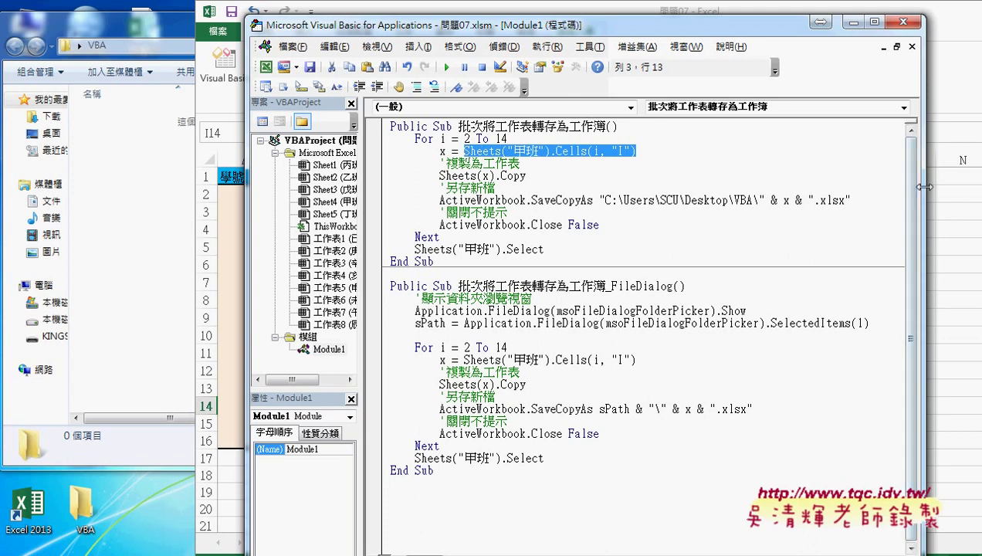
left_click_drag(925, 178, 658, 179)
left_click_drag(425, 31, 319, 31)
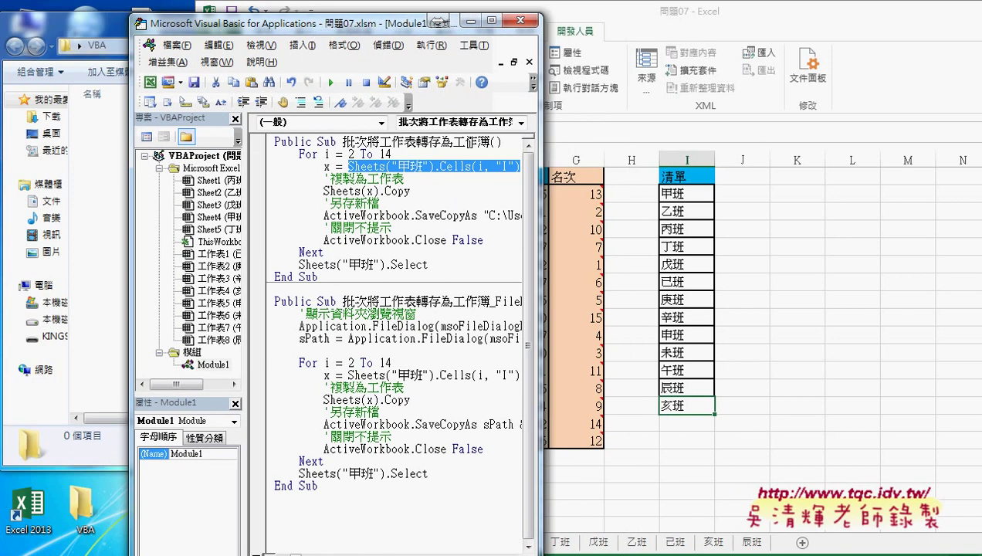
left_click_drag(549, 185, 646, 183)
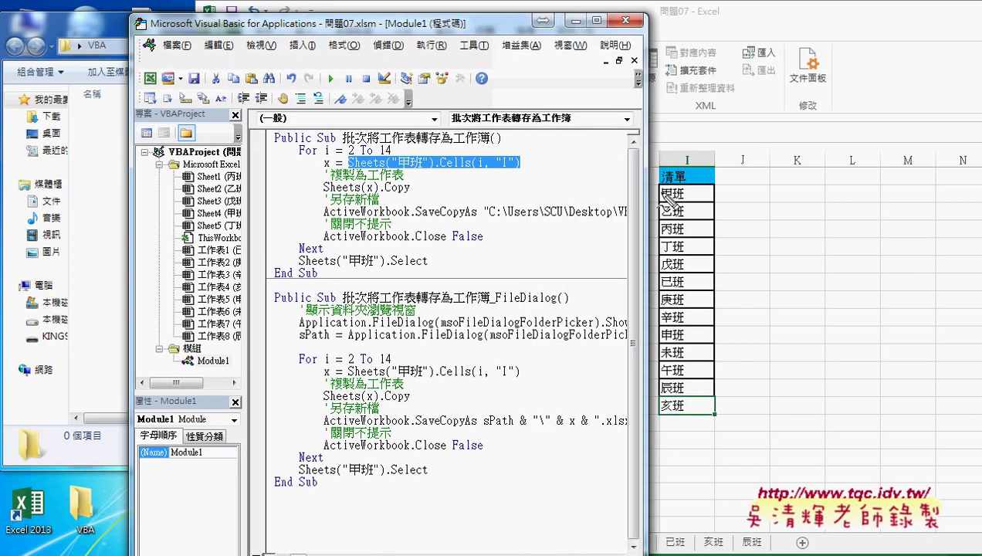
mouse_move(676, 202)
left_mouse_down()
mouse_move(319, 180)
mouse_move(333, 159)
left_mouse_up()
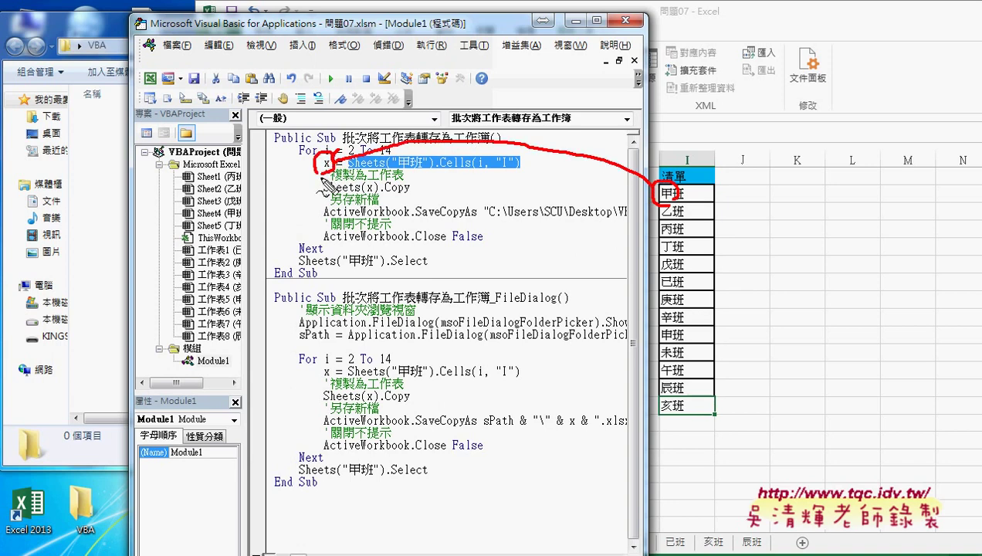
left_click_drag(379, 194, 409, 192)
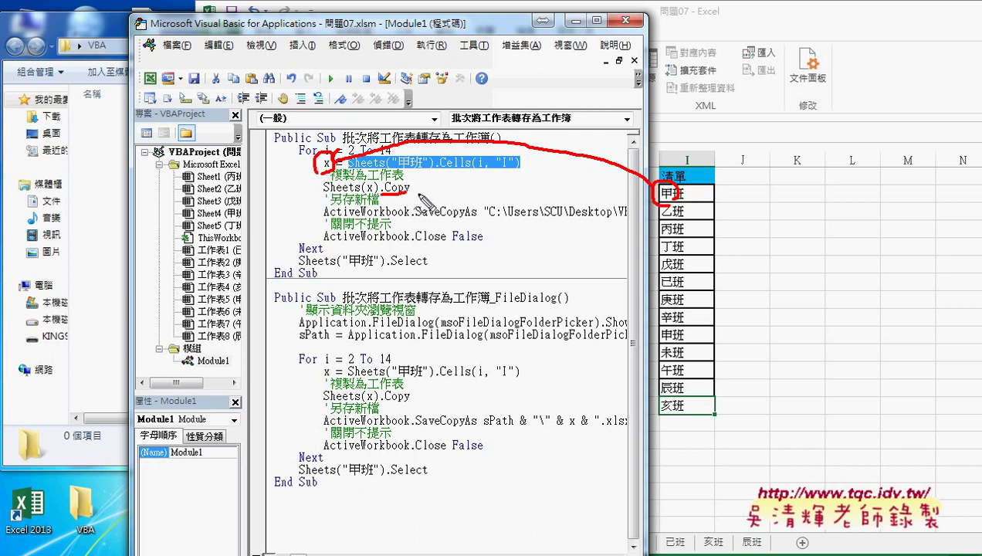
left_click_drag(412, 194, 504, 198)
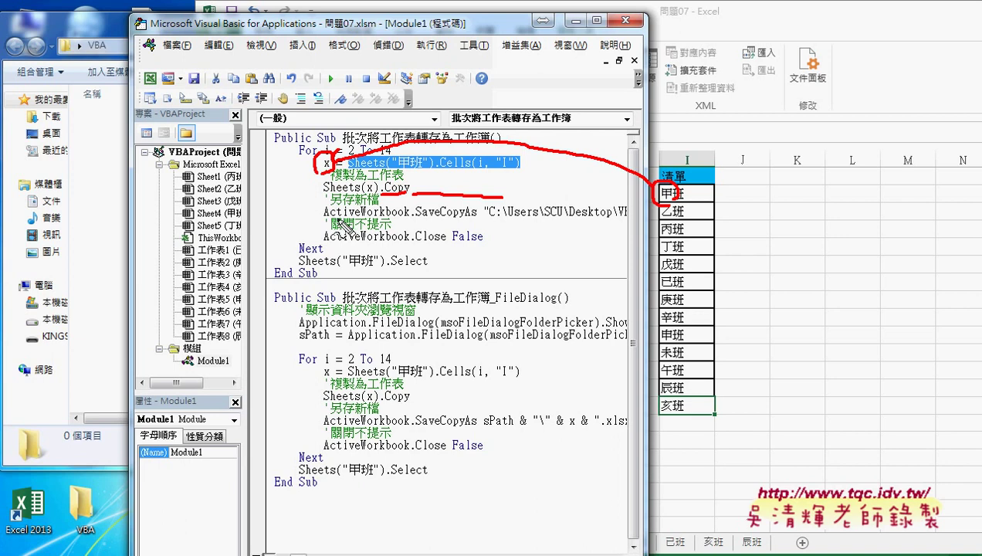
left_click_drag(352, 221, 418, 222)
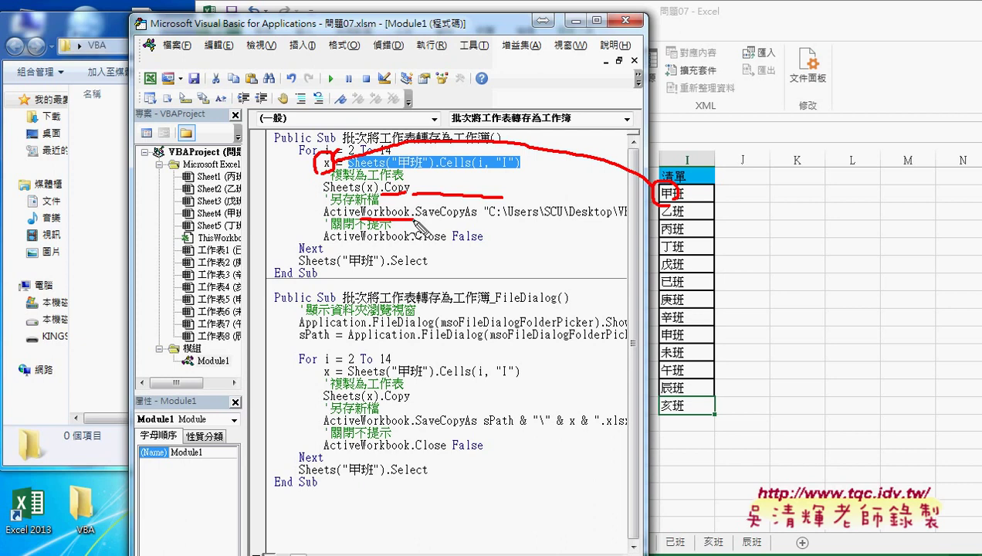